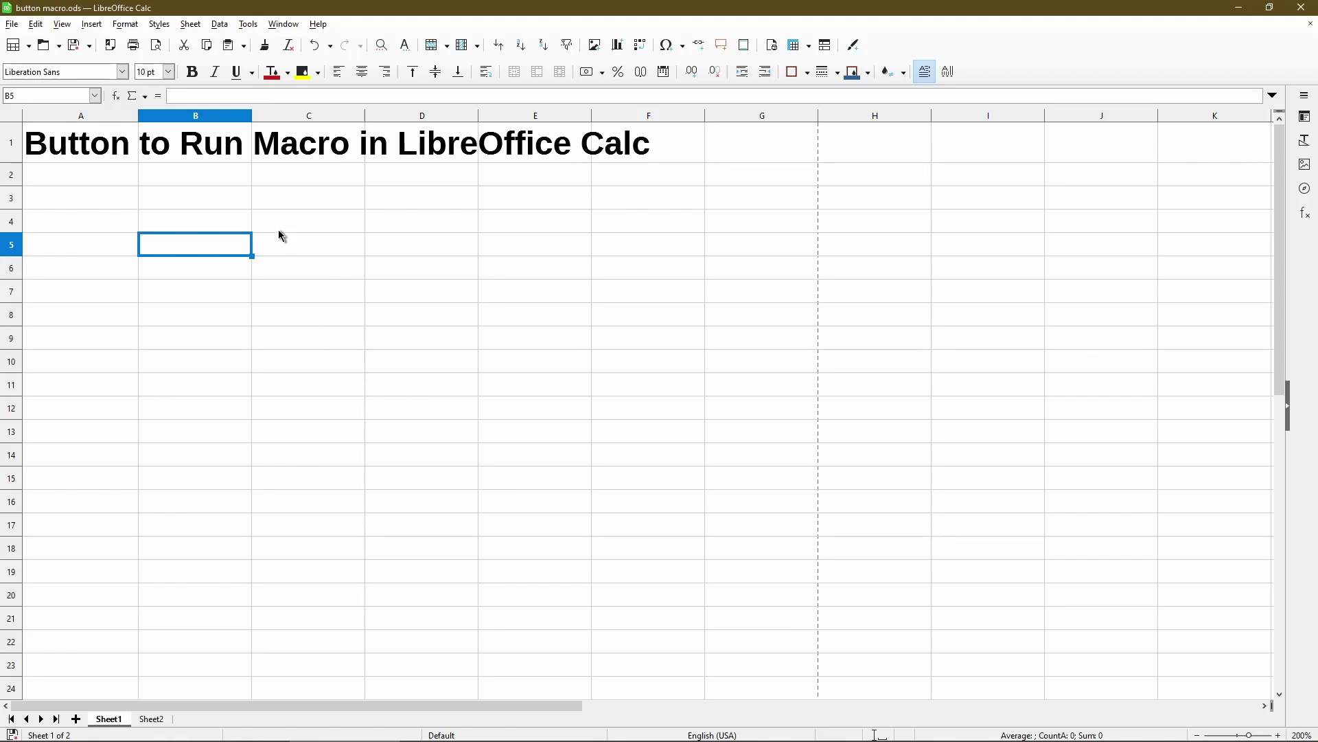
Step: Show the Form Controls toolbar via View > Toolbars > Form Controls
left_click(63, 26)
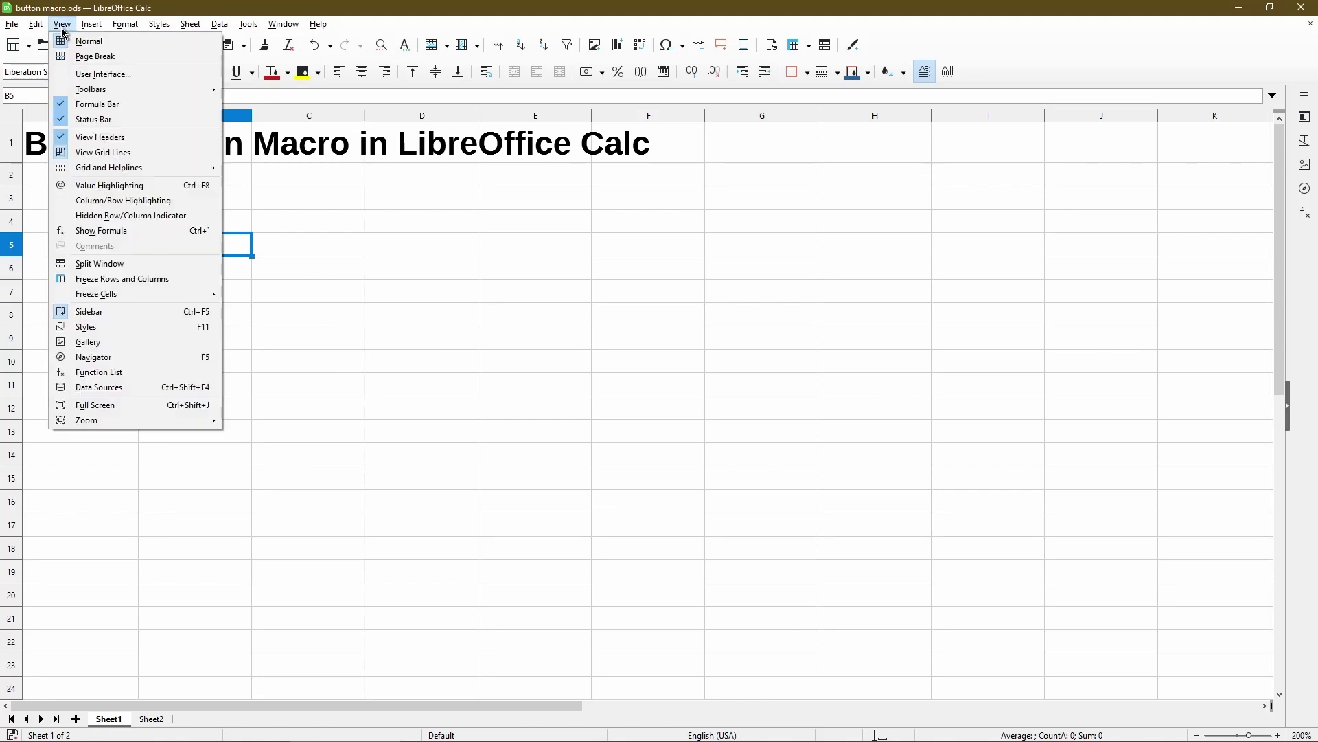
mouse_move(144, 89)
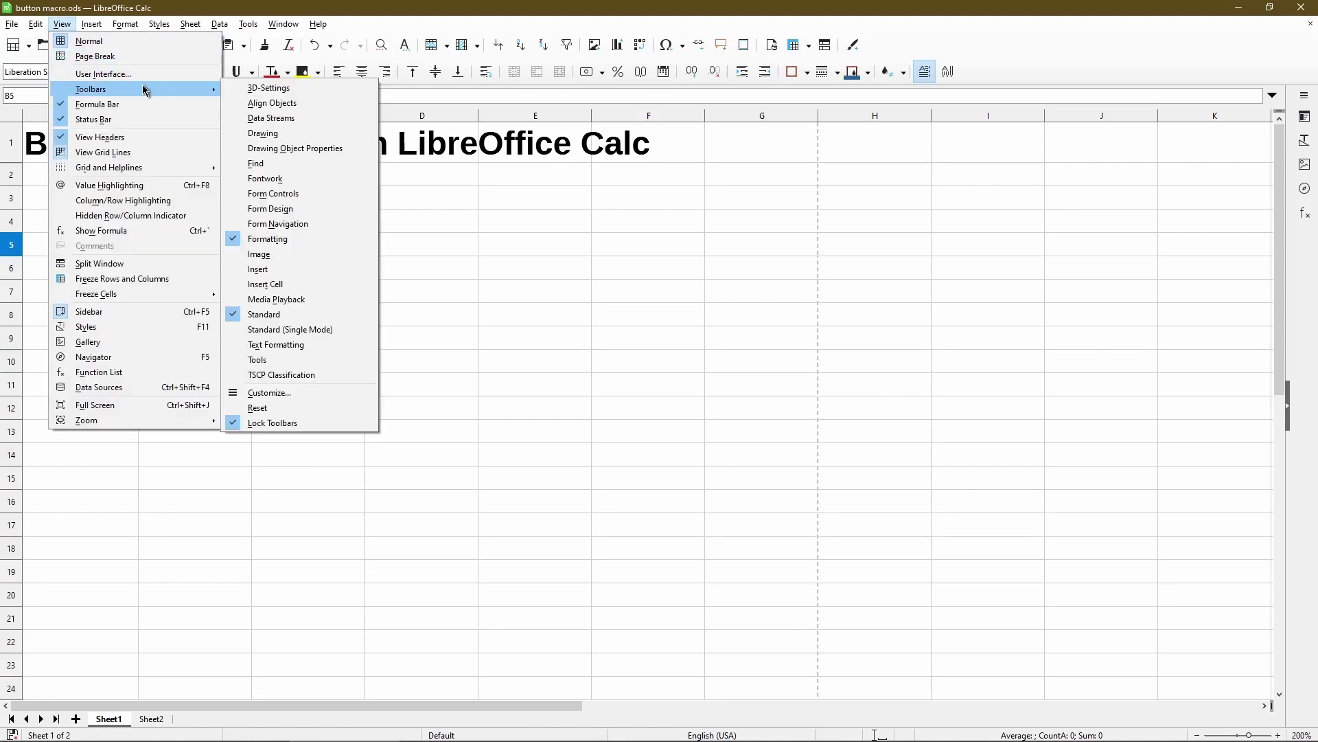
left_click(232, 201)
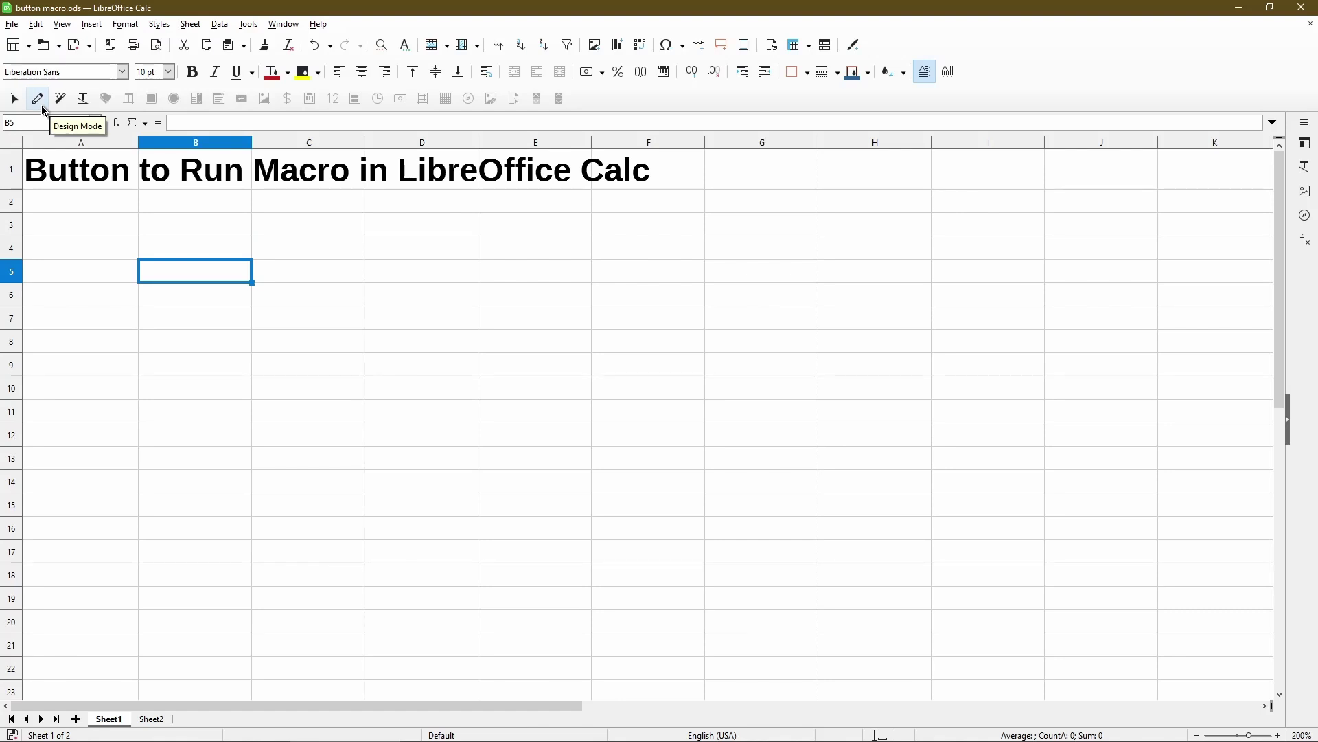
Step: Turn on Design Mode and draw a push button across cell B7
left_click(39, 103)
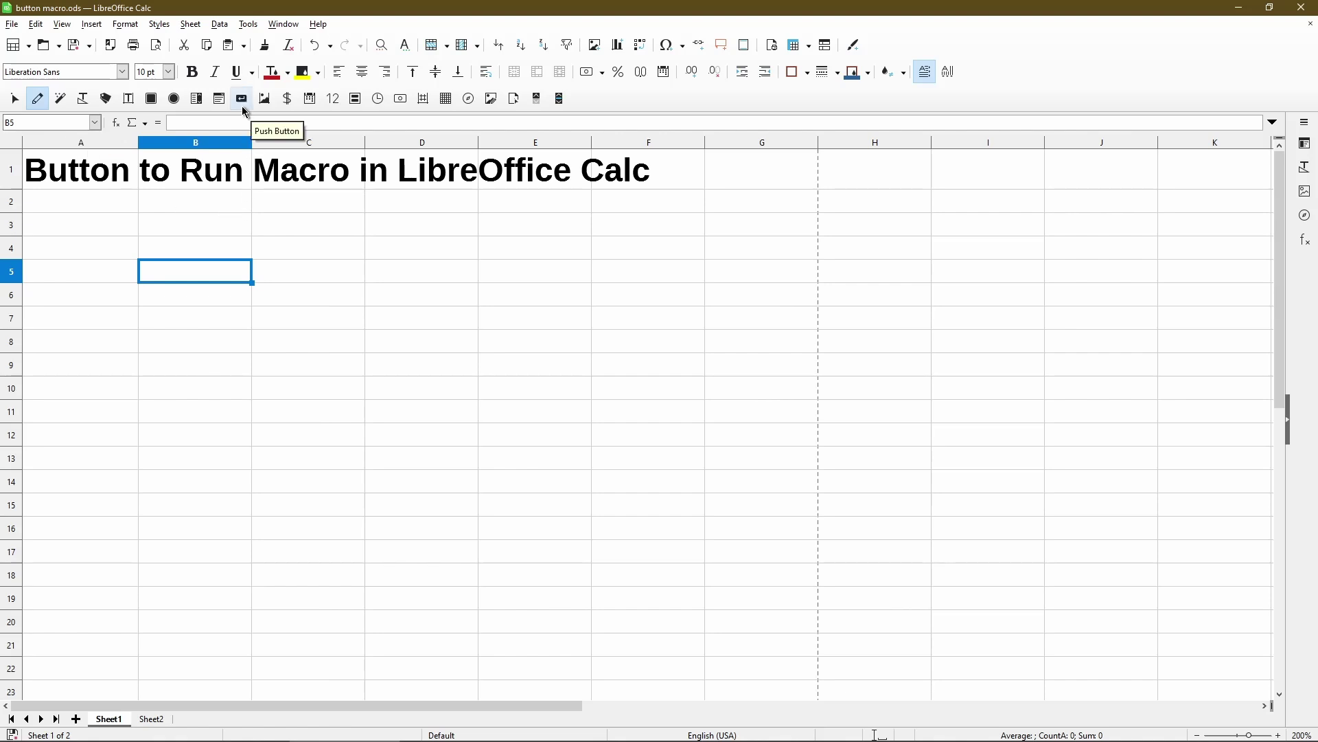
left_click(243, 104)
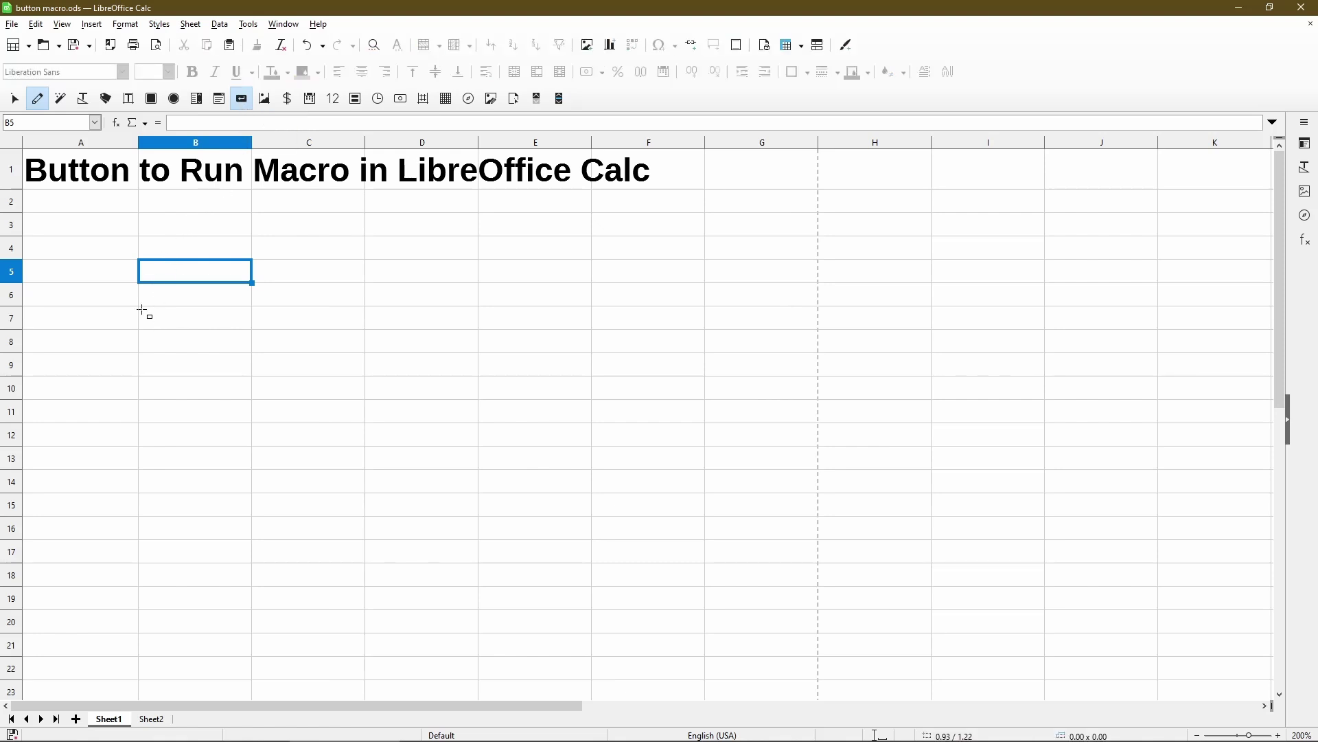
left_click_drag(140, 308, 256, 330)
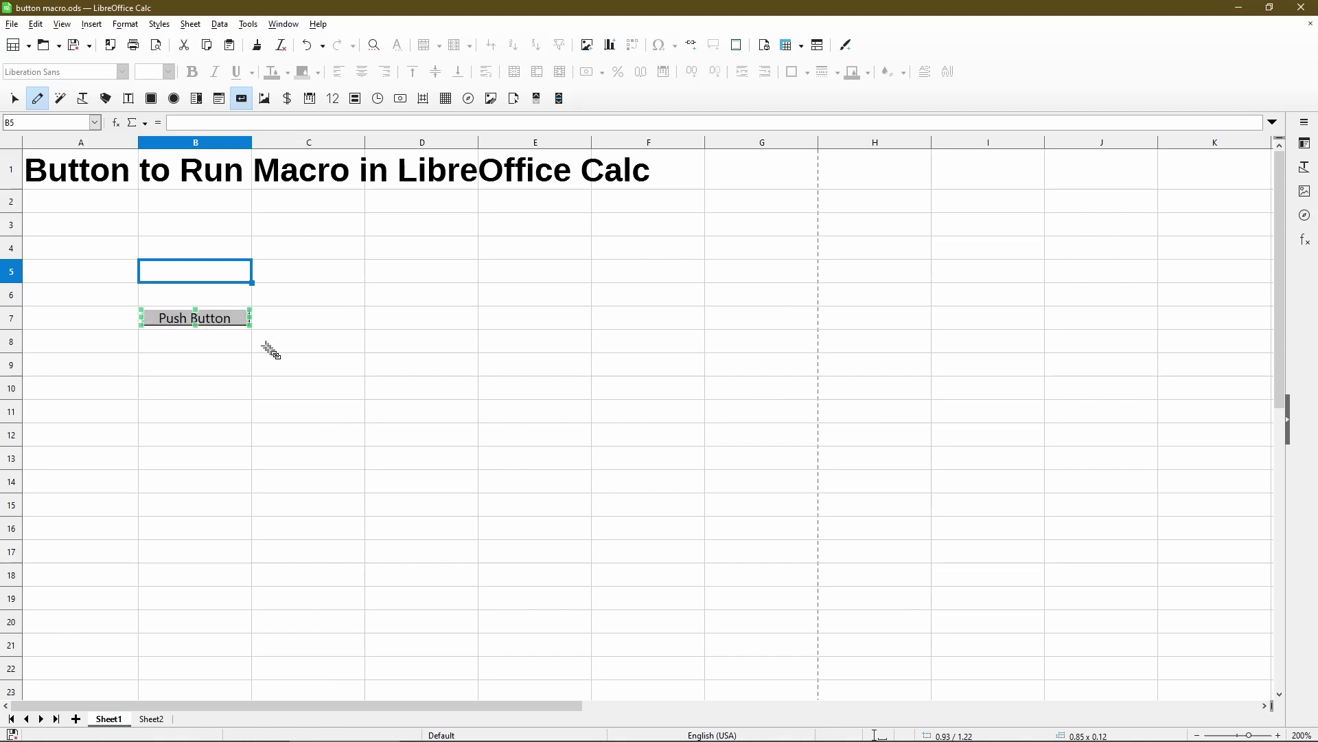
Step: Dismiss the button's context menu and widen column B
right_click(223, 319)
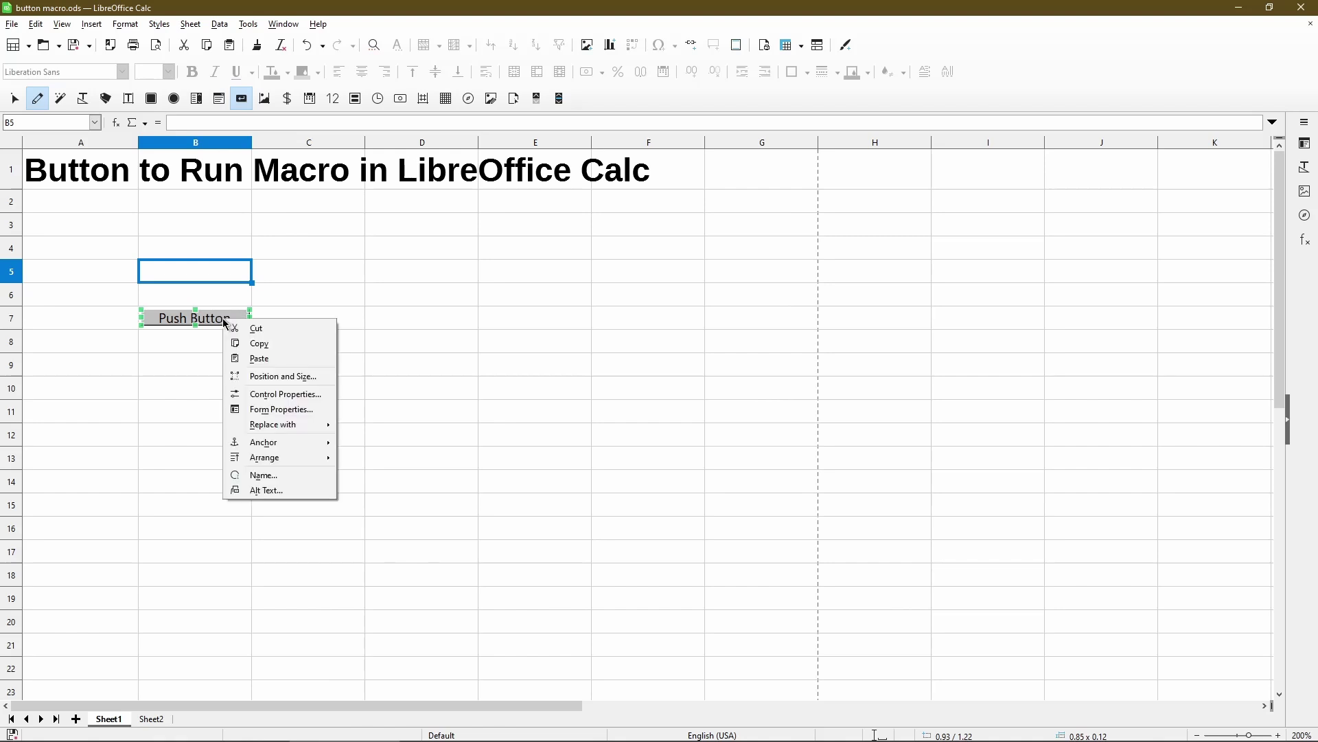
mouse_move(314, 443)
left_click(249, 145)
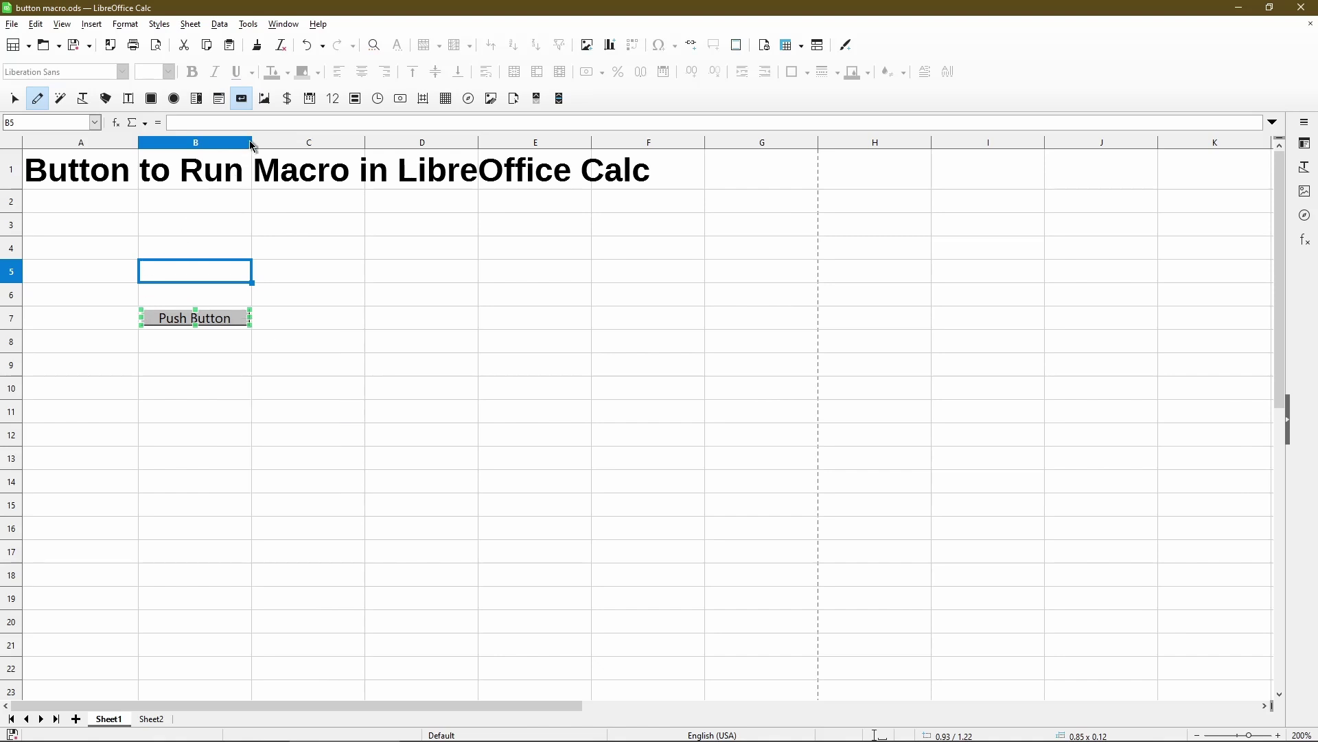
left_click_drag(250, 144, 323, 161)
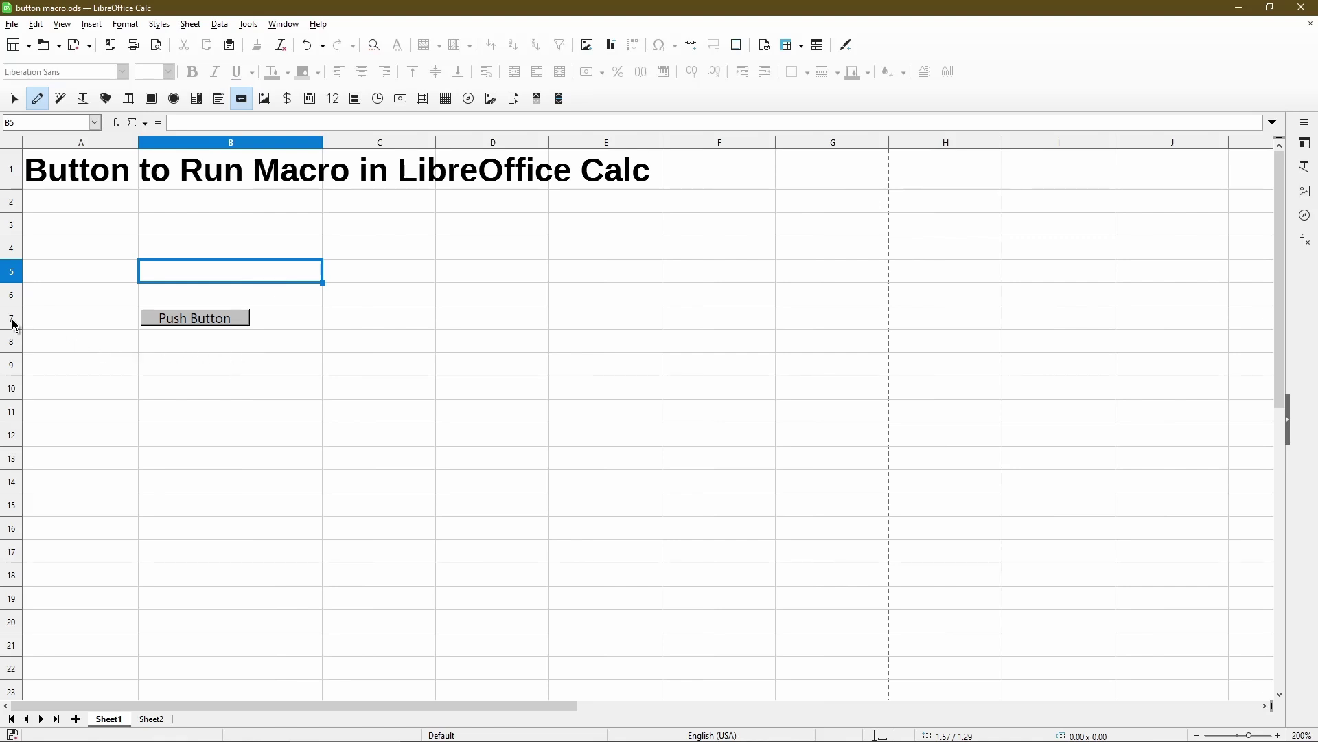
Step: Resize rows 4 and 6 so the button sits inside a taller row 6
left_click_drag(13, 307, 19, 351)
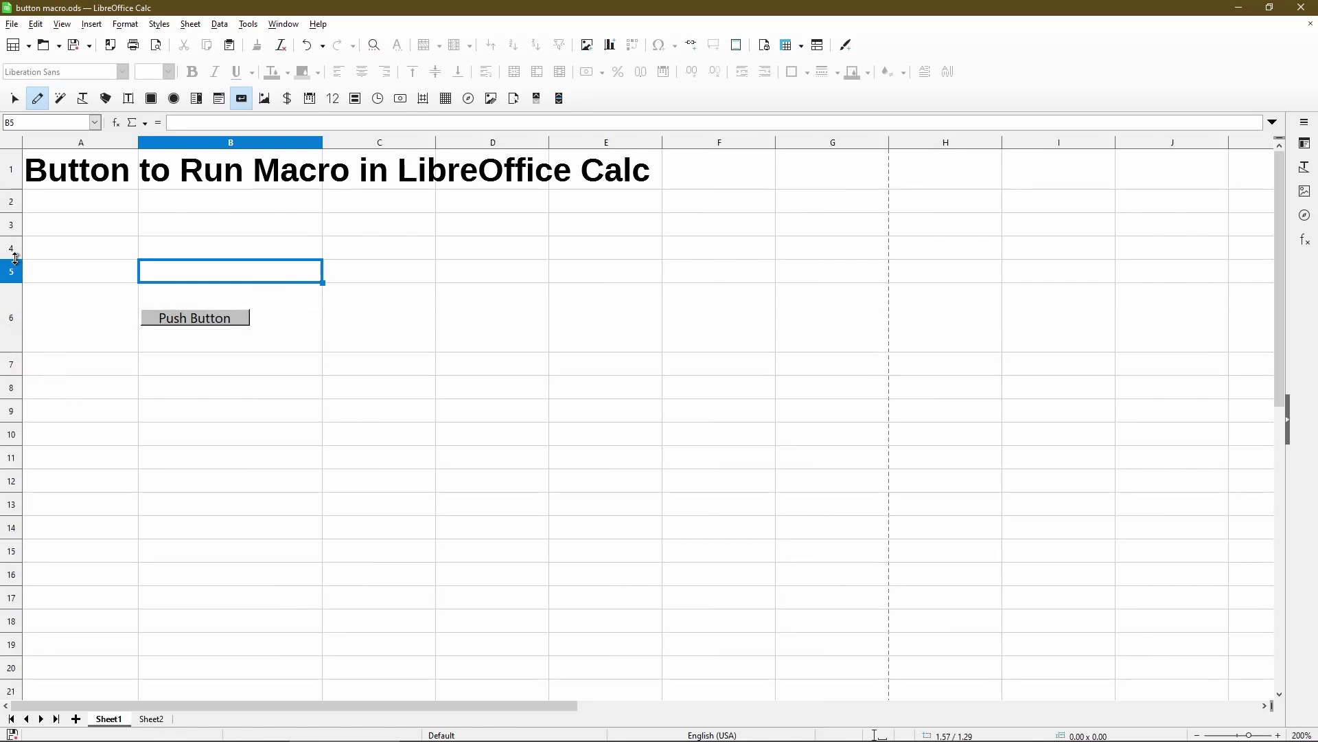
left_click_drag(20, 258, 26, 304)
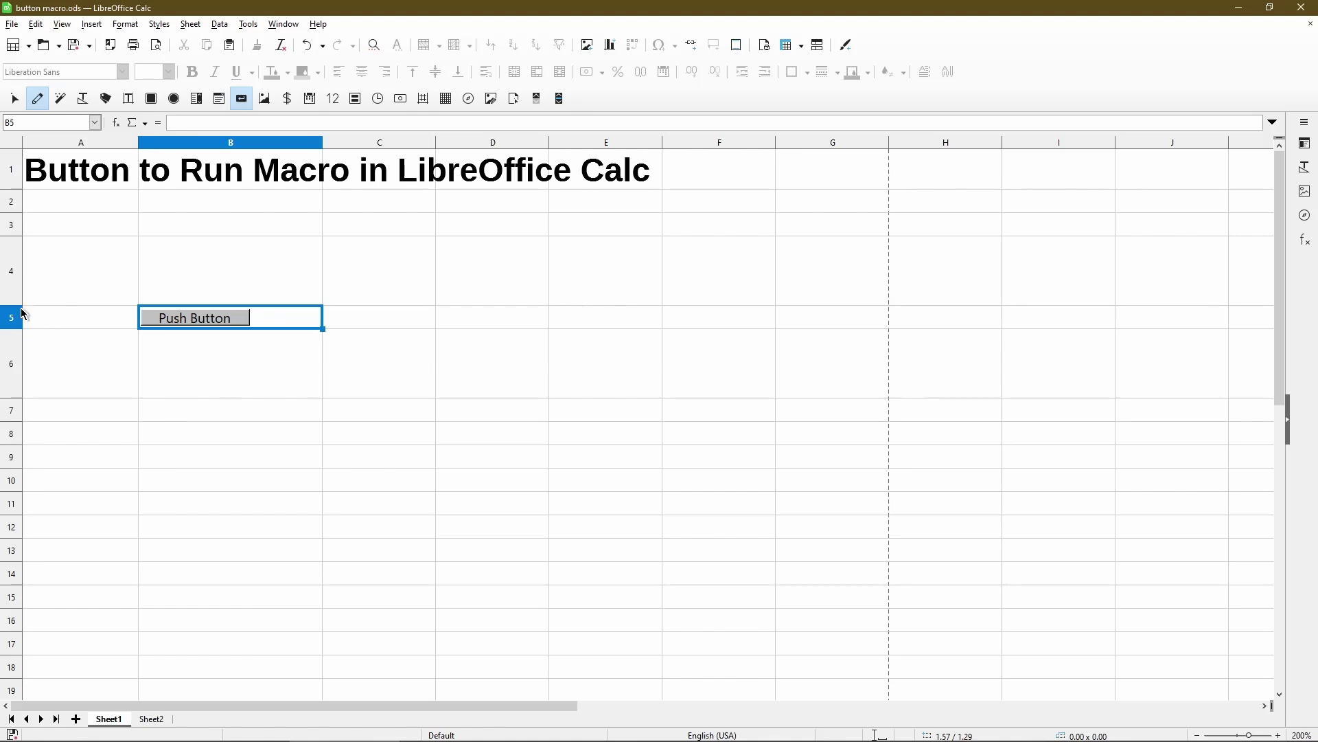
left_click_drag(20, 305, 19, 265)
left_click_drag(19, 357, 15, 347)
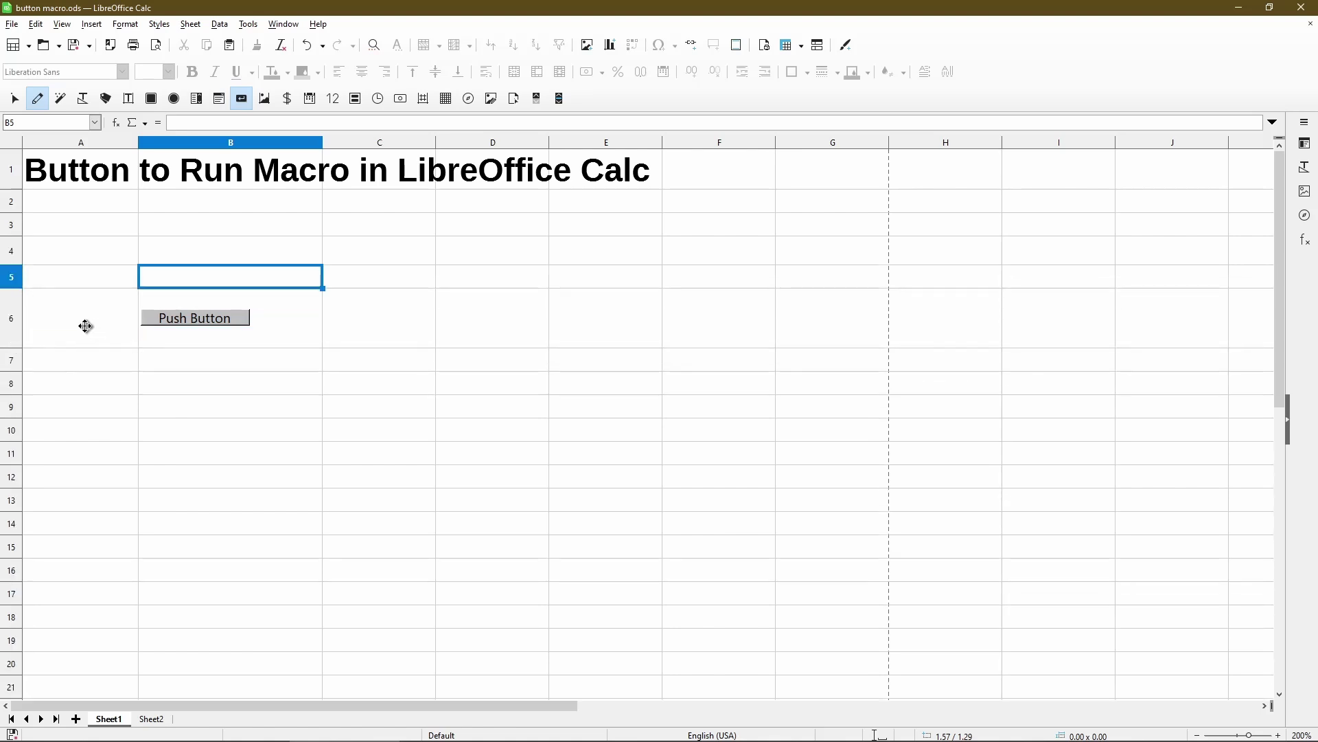
Step: Anchor the button To Cell (resize with cell), then enlarge column B and rows 5–6
right_click(191, 321)
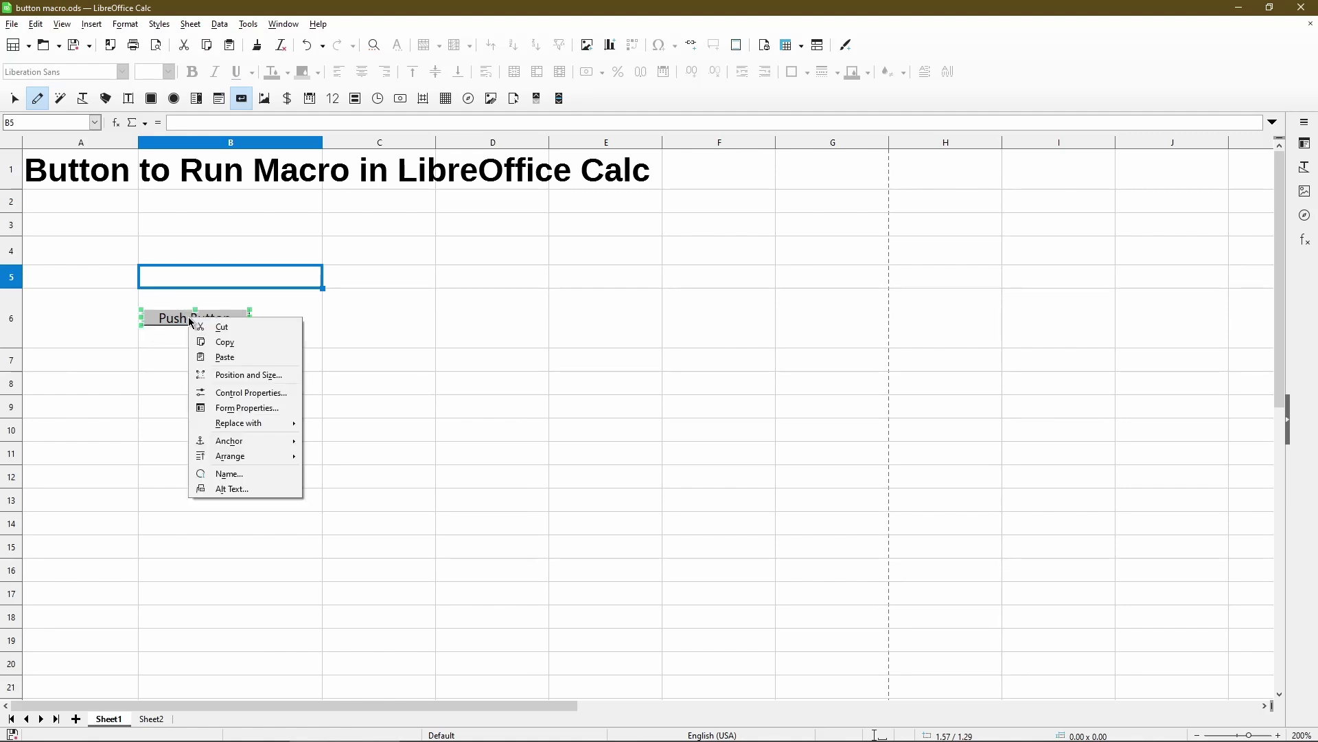
mouse_move(262, 440)
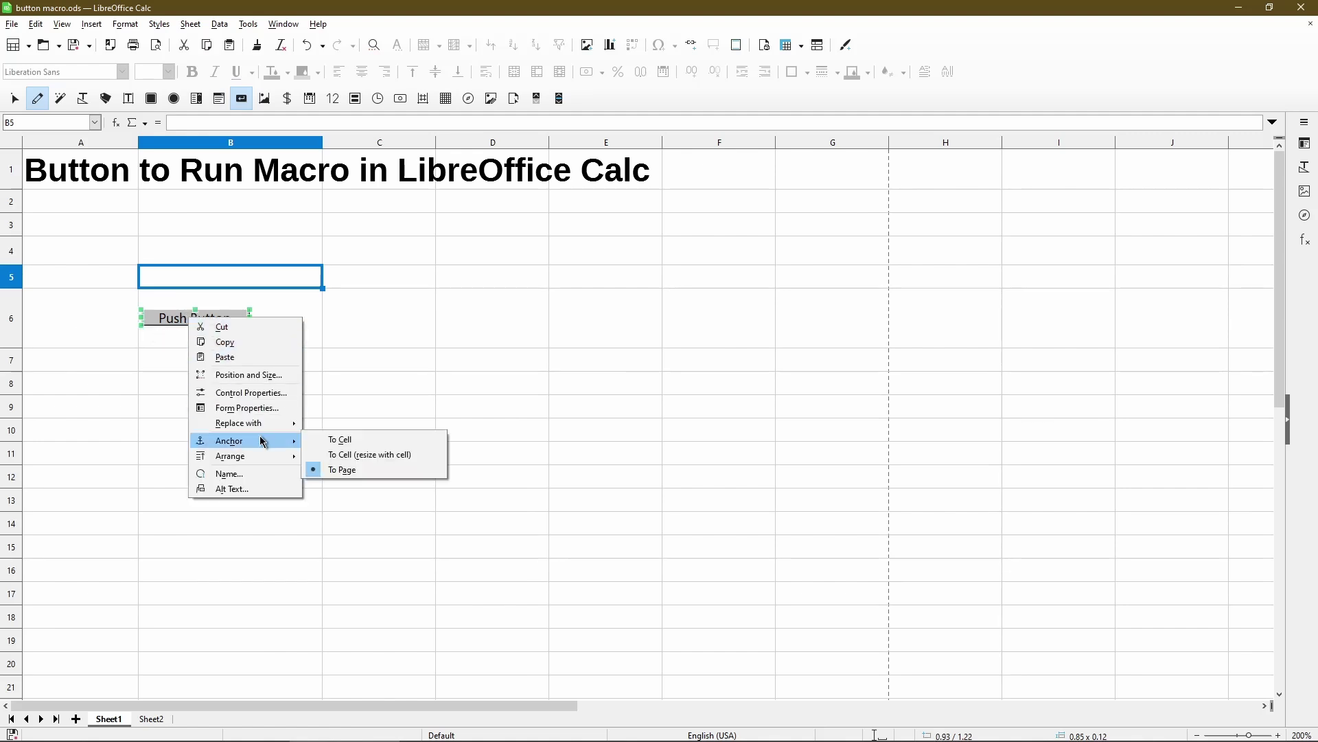
left_click(342, 460)
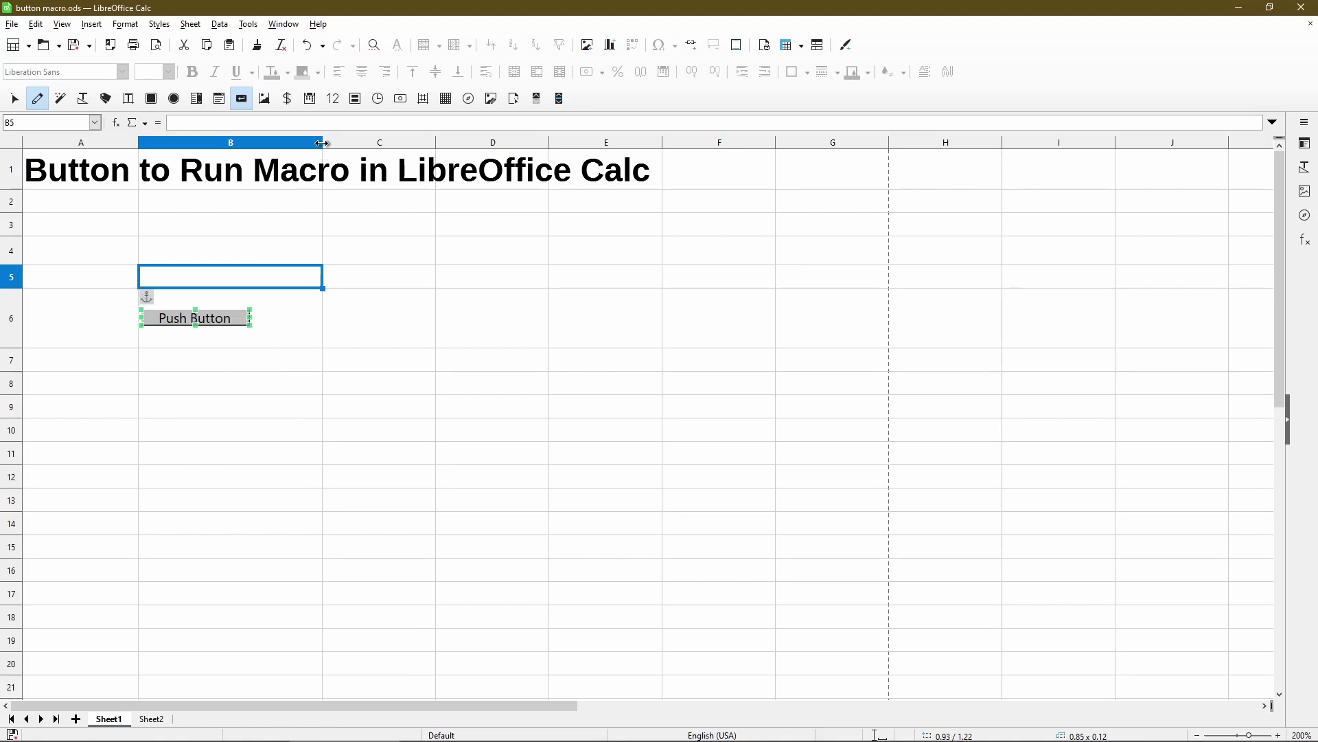
left_click_drag(321, 143, 392, 142)
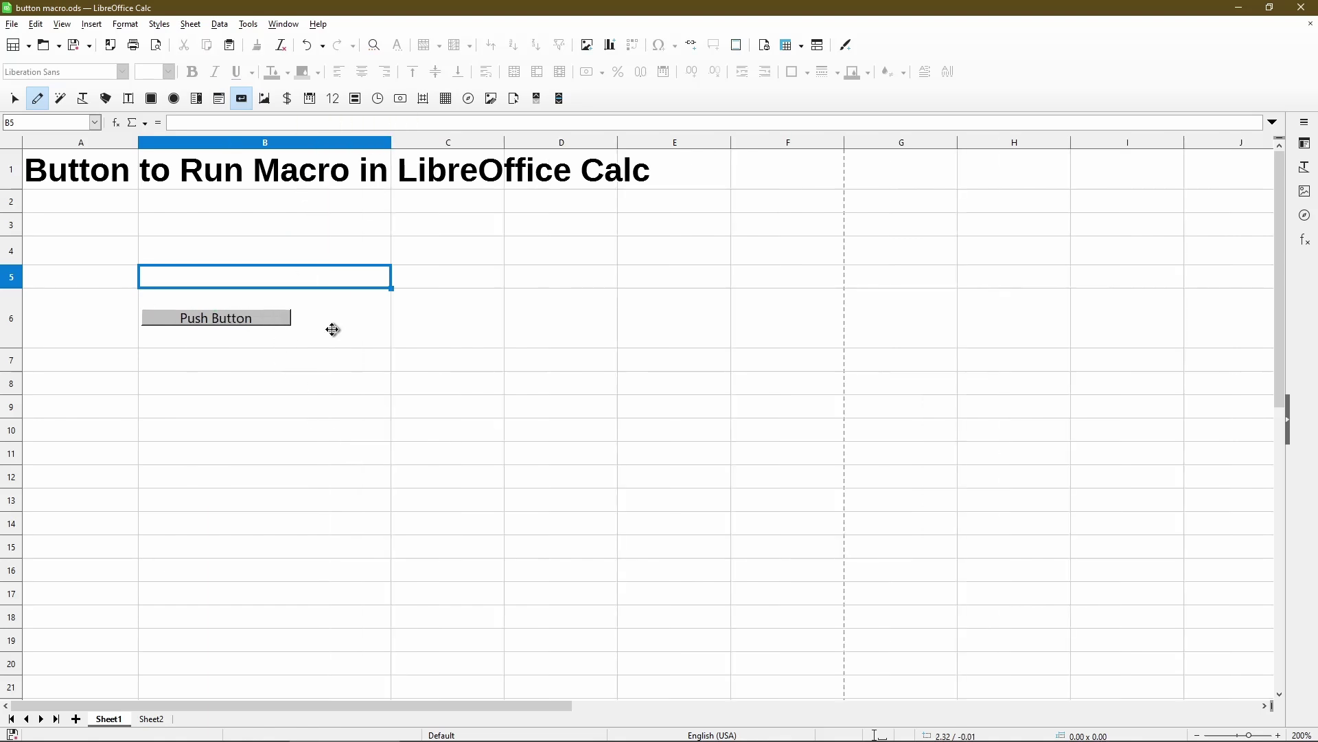
left_click_drag(6, 348, 24, 406)
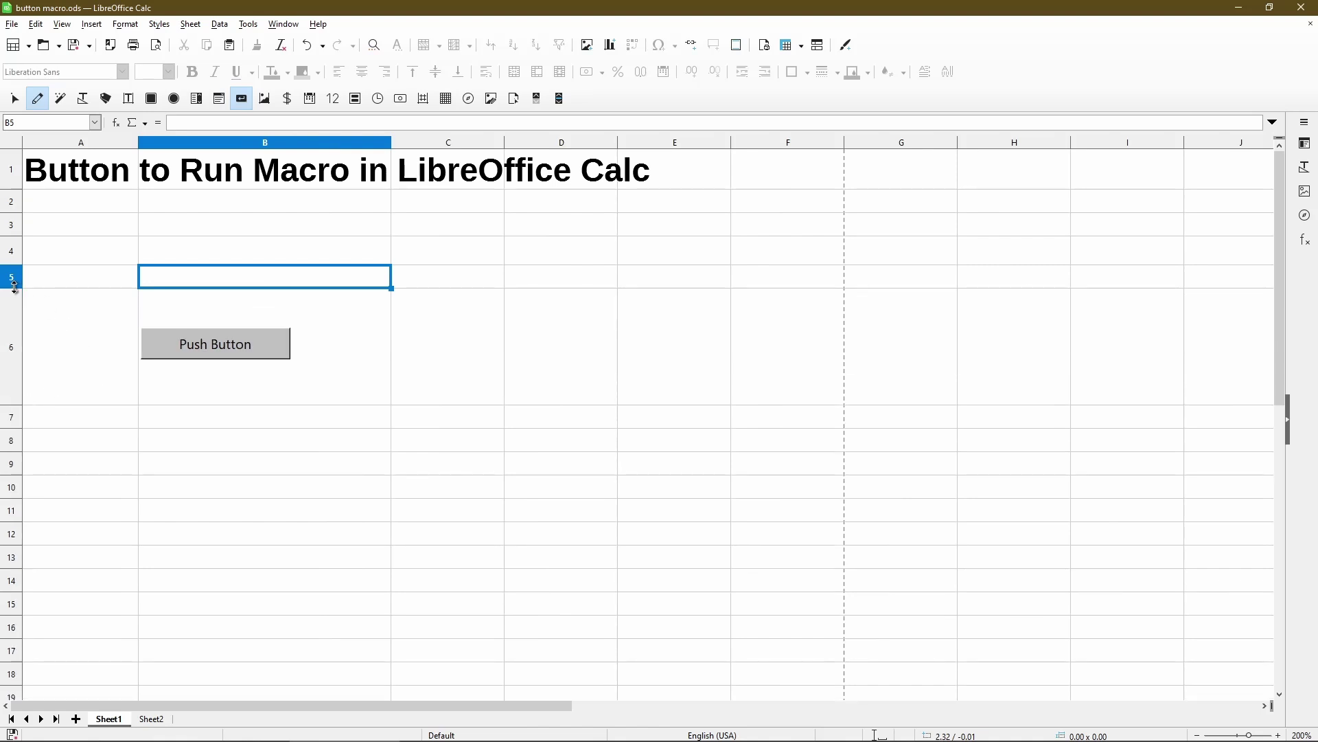
left_click_drag(14, 287, 15, 351)
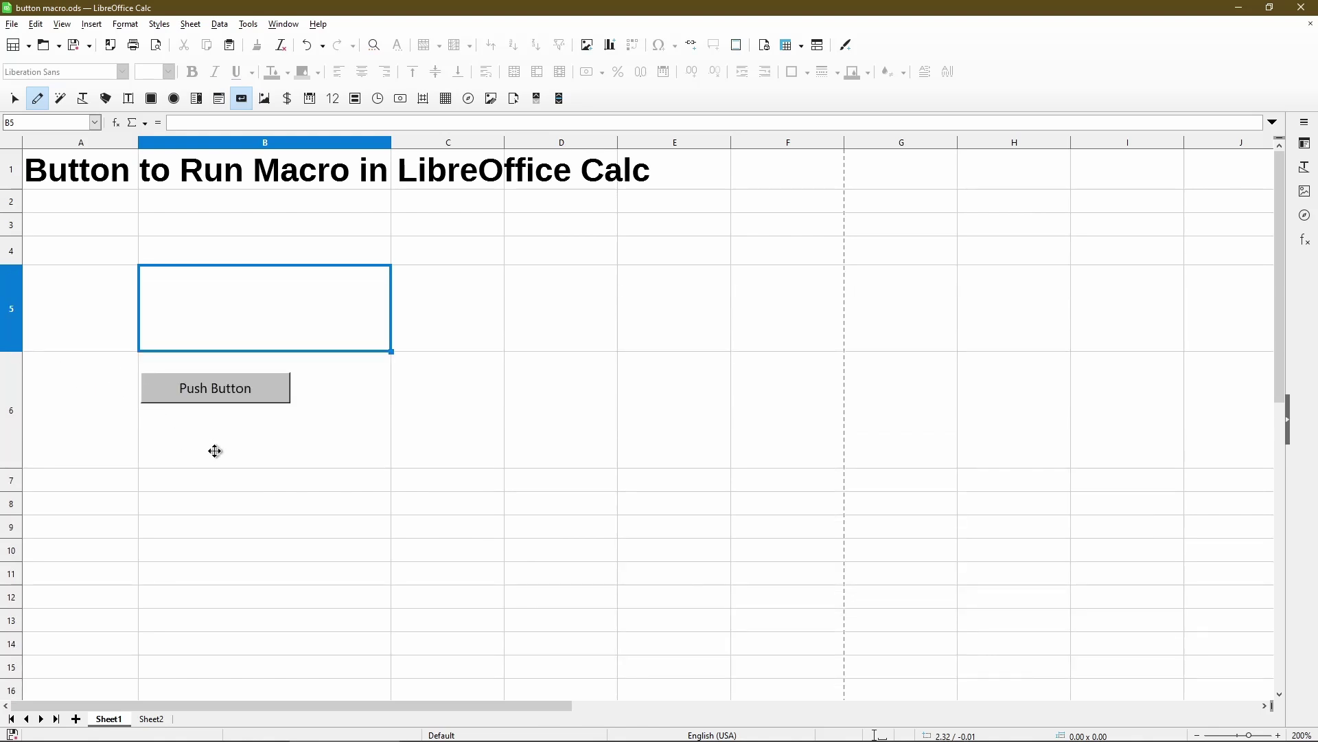
Step: Fit the button to cell B6's size, then shrink row 6 and column B
left_click(181, 388)
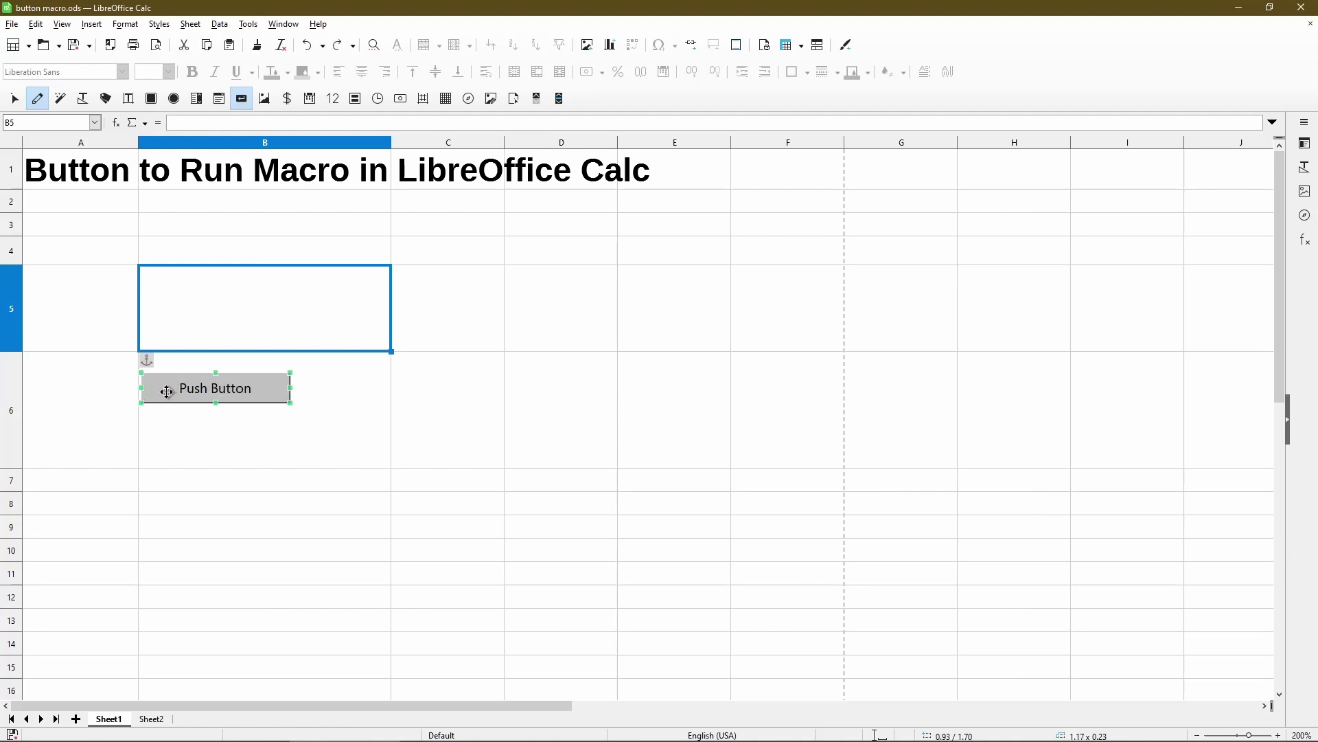
right_click(183, 390)
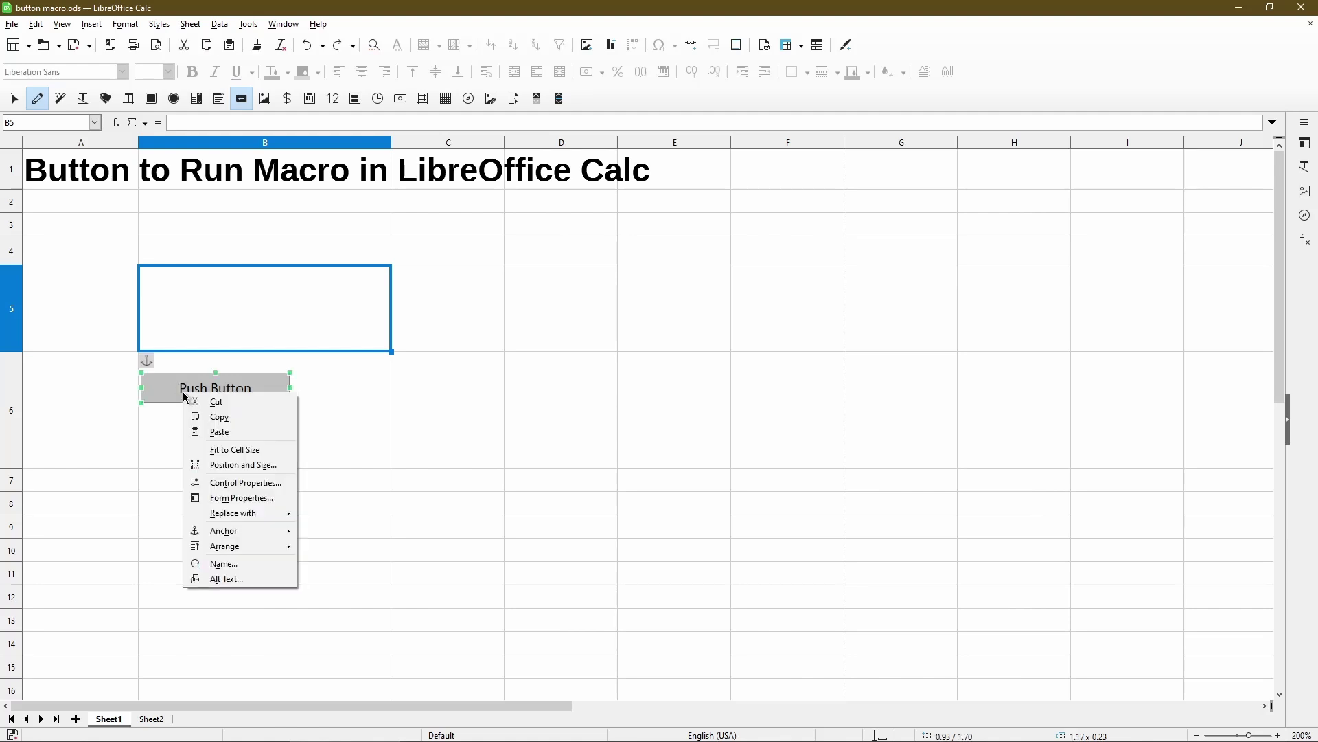
left_click(277, 457)
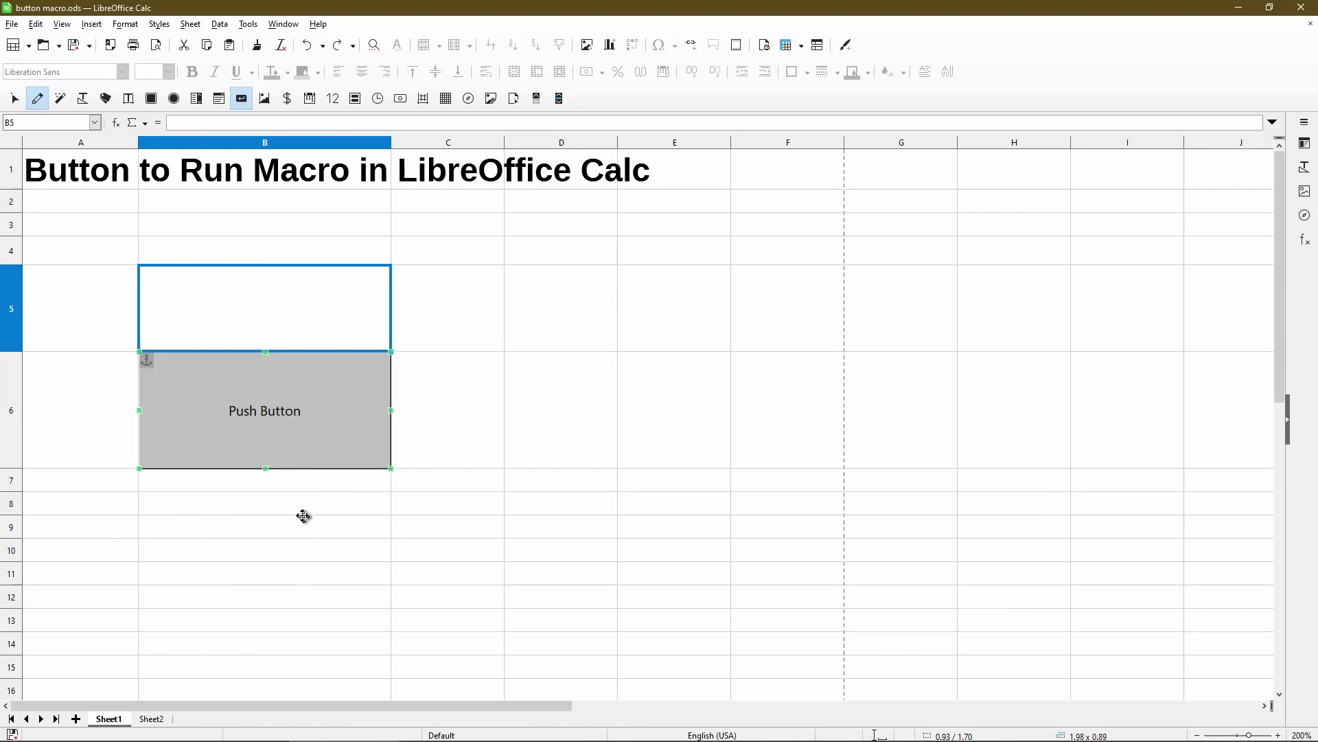
left_click_drag(11, 470, 10, 421)
left_click_drag(392, 145, 321, 146)
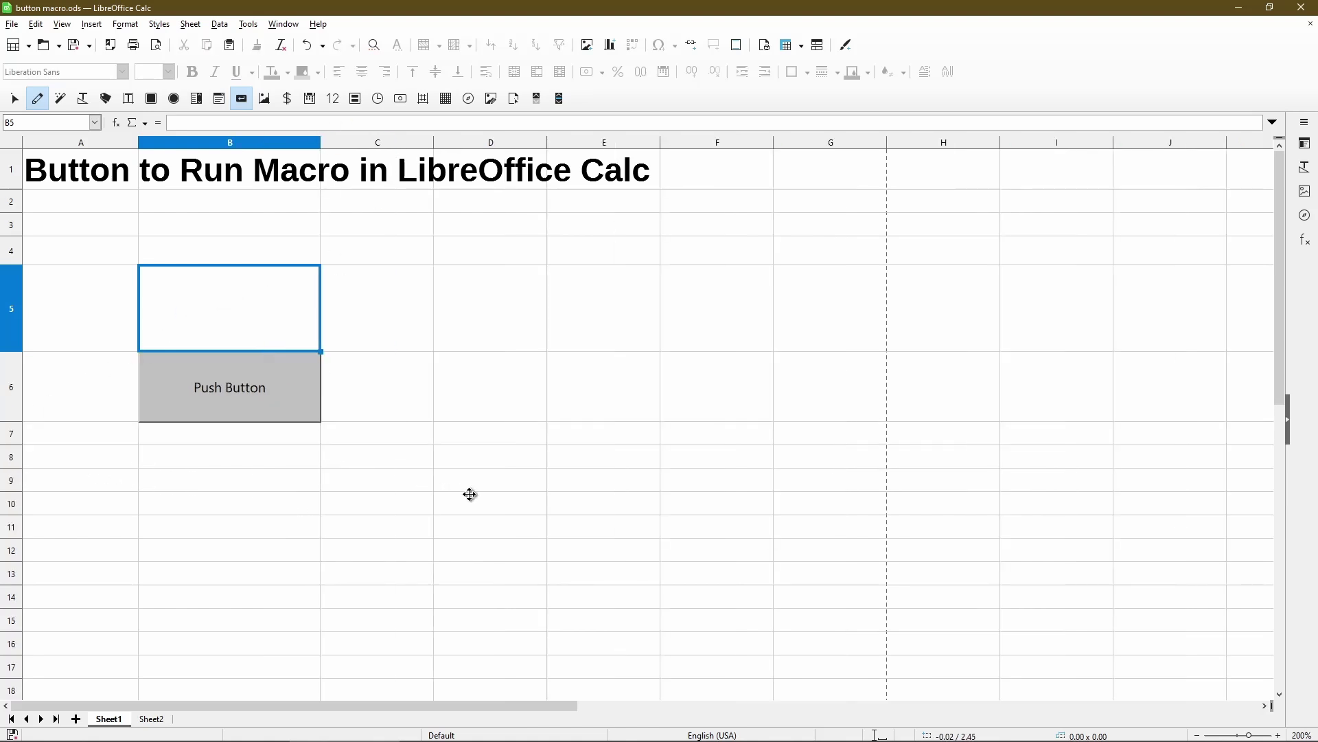
Step: In the button's Control Properties, set the background color to Light Gold 4
right_click(248, 410)
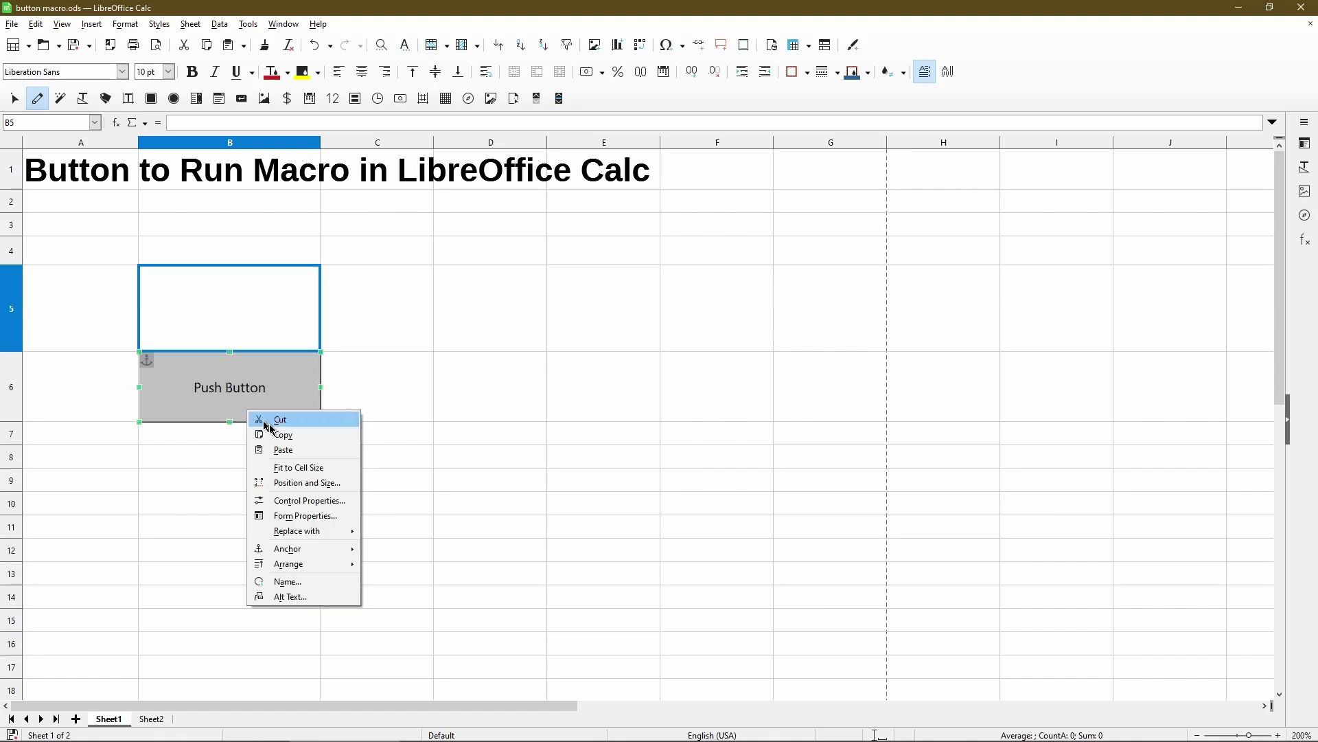
left_click(313, 500)
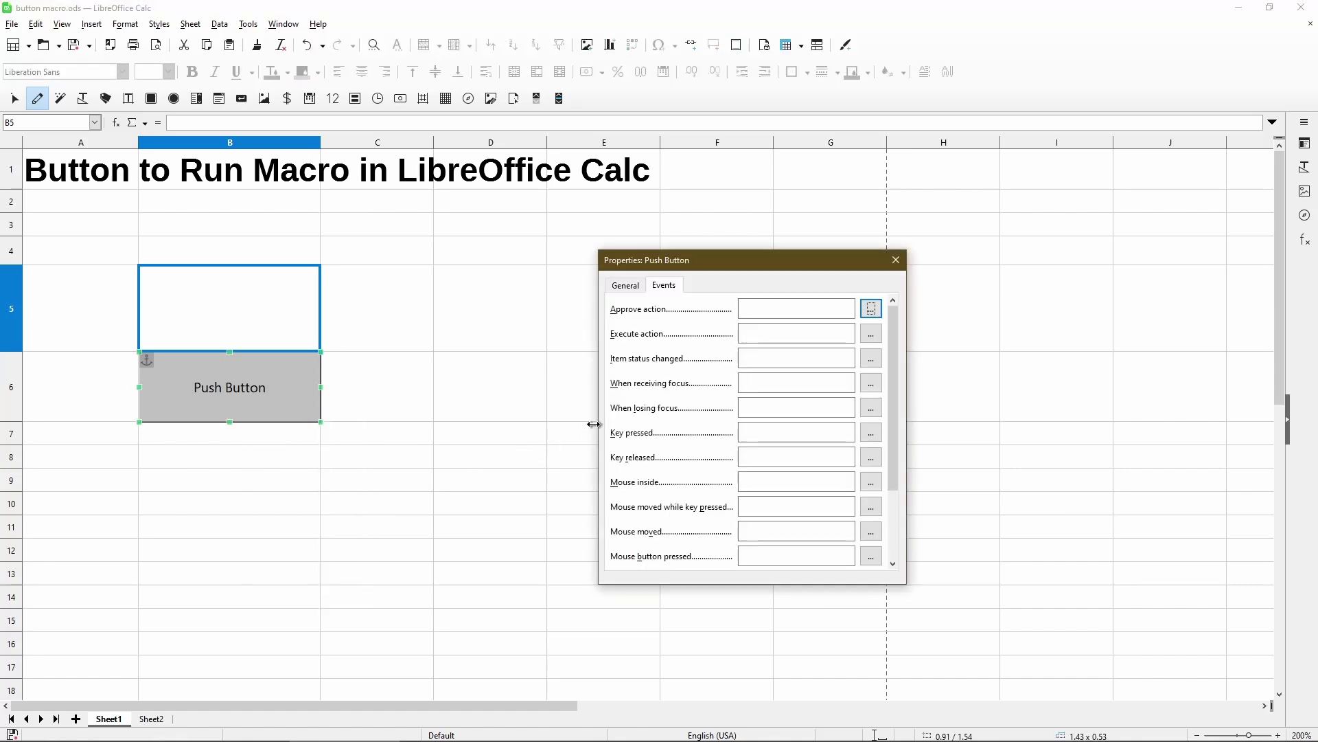
left_click_drag(670, 268, 639, 282)
left_click(593, 298)
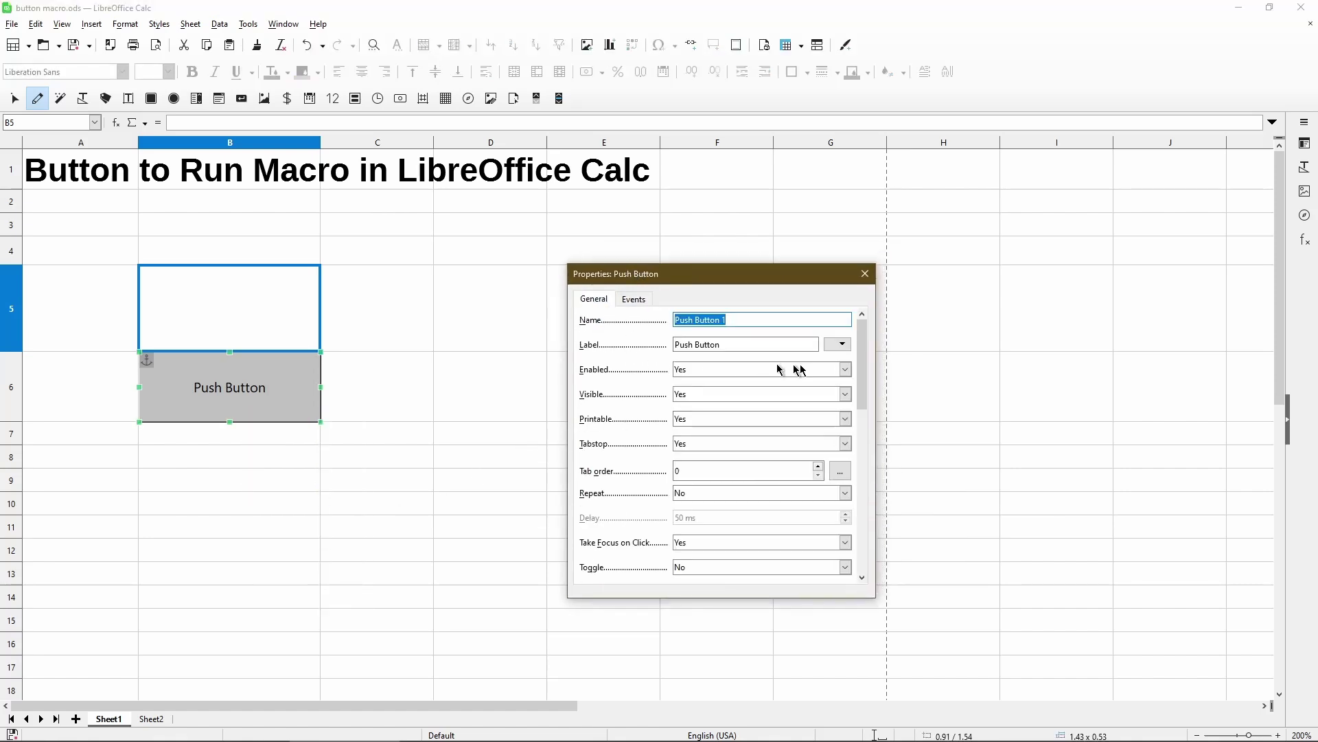
left_click_drag(863, 374, 869, 481)
left_click(815, 487)
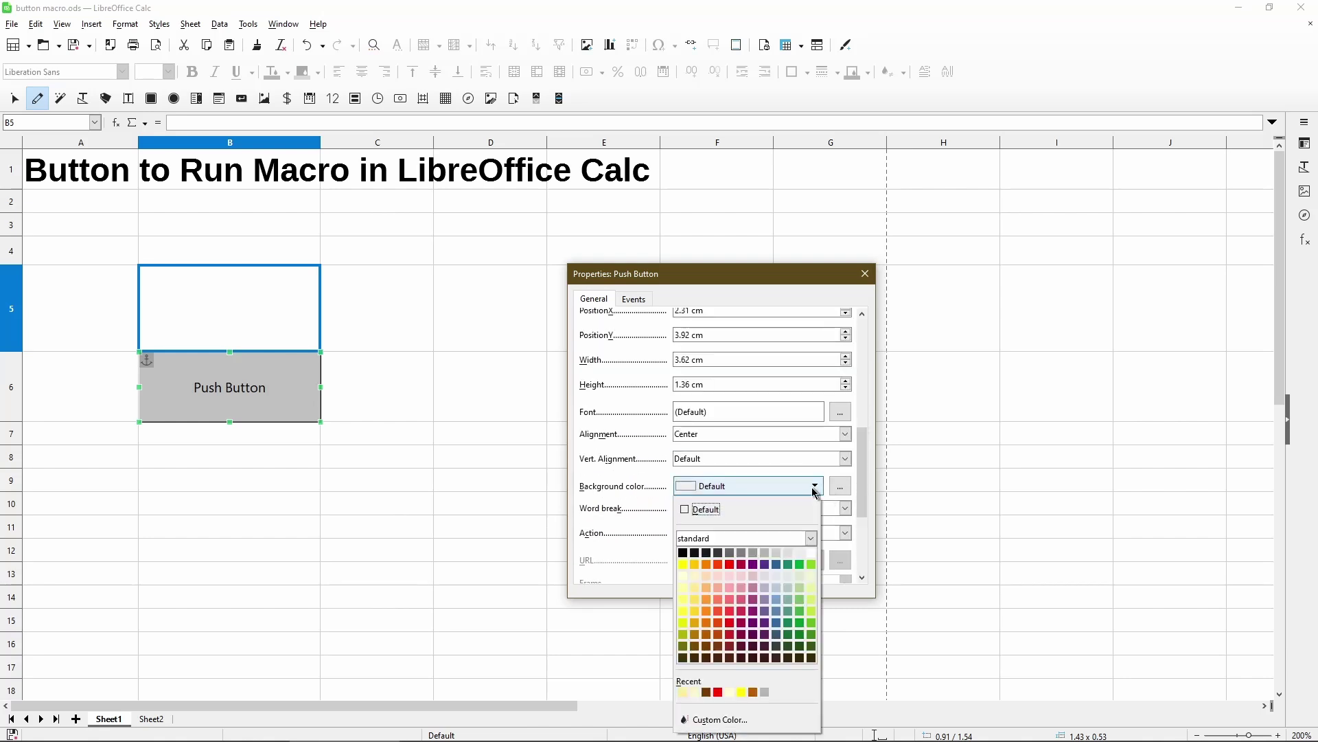
left_click(695, 577)
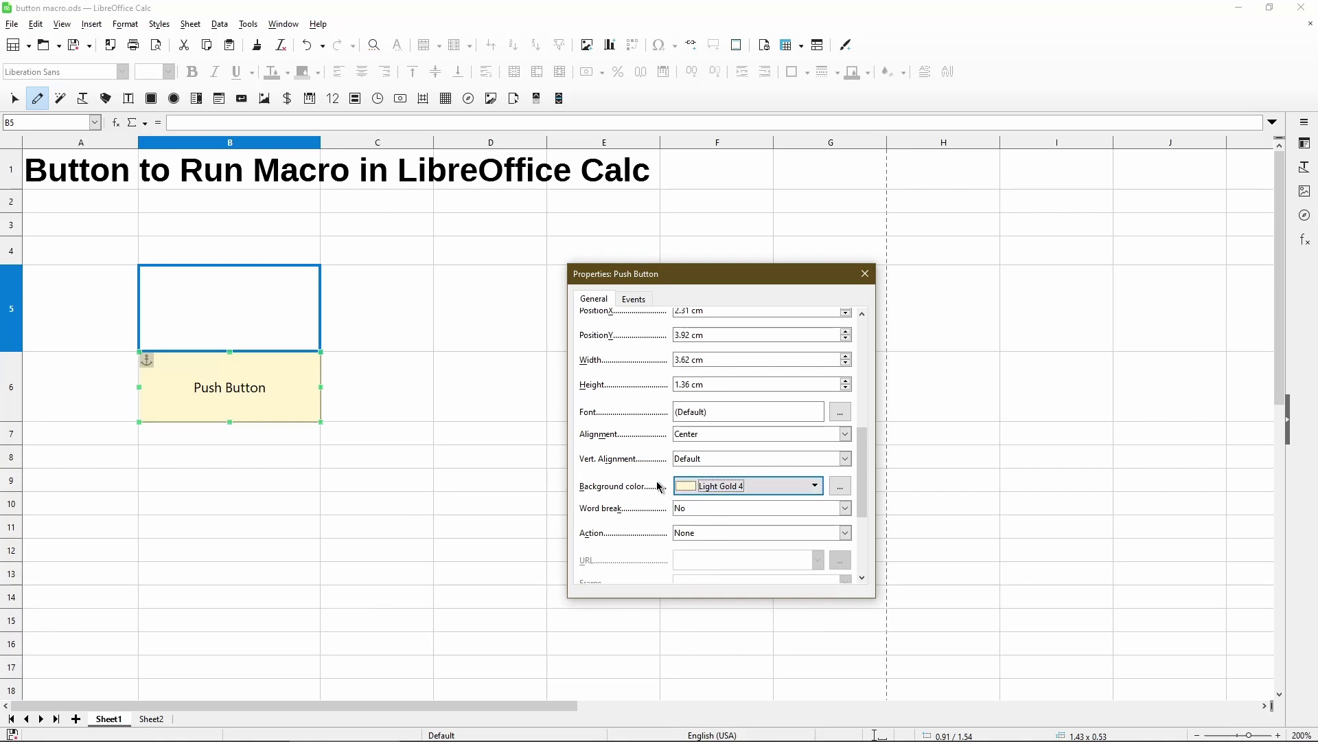
Step: Make the label font teal with a double Dark Orange 2 underline
left_click(841, 416)
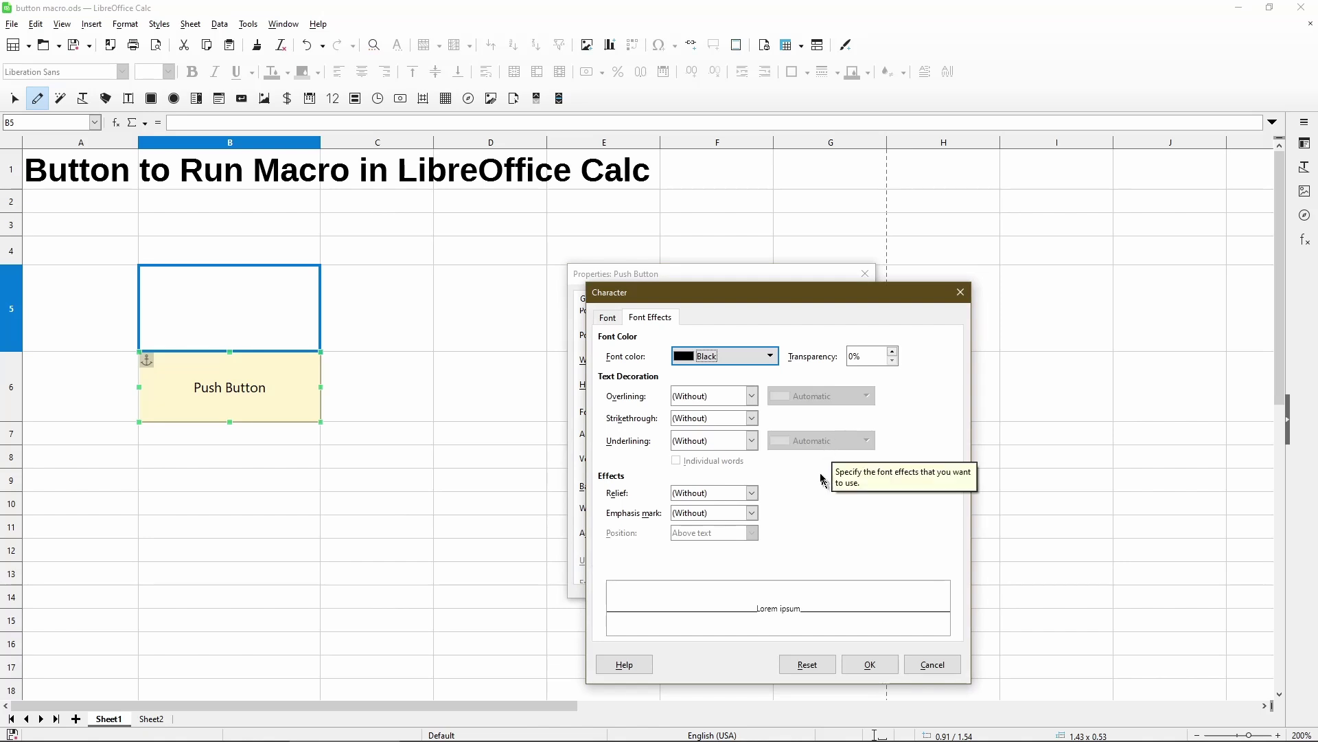
left_click(770, 356)
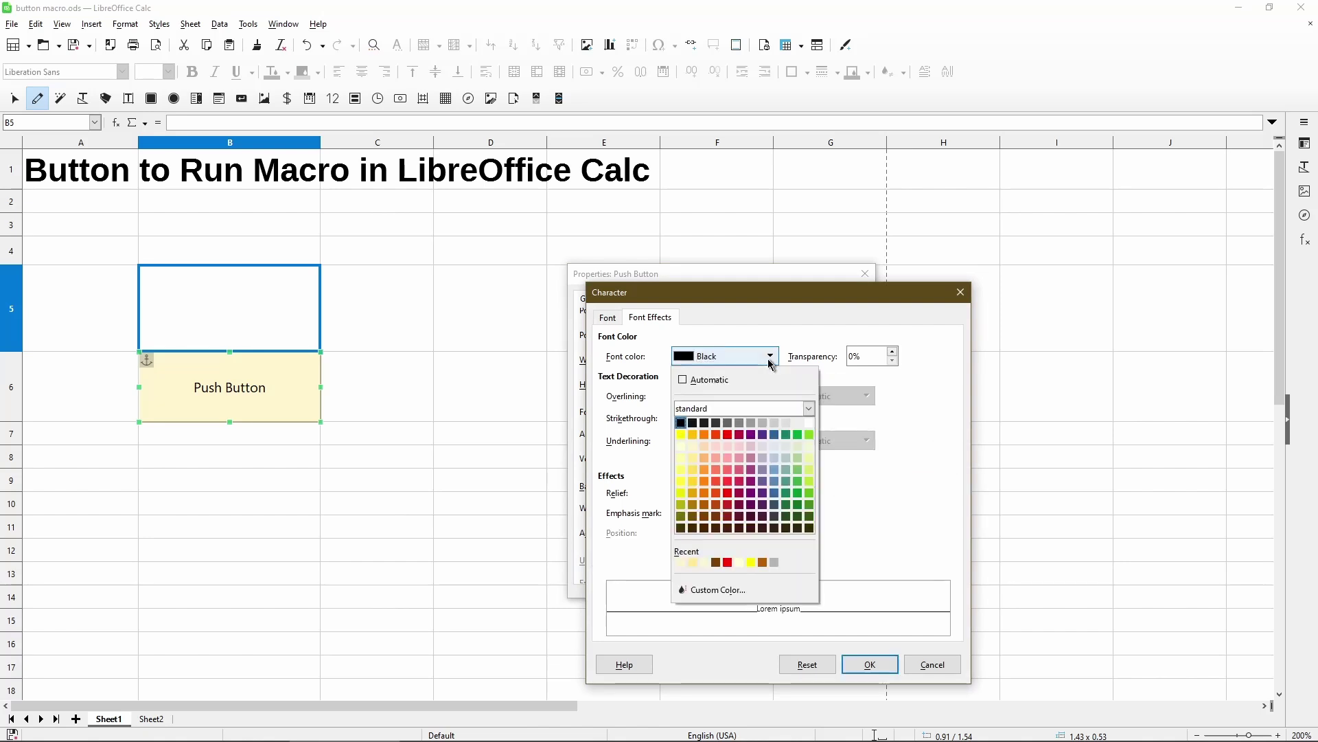
left_click(786, 434)
left_click(752, 441)
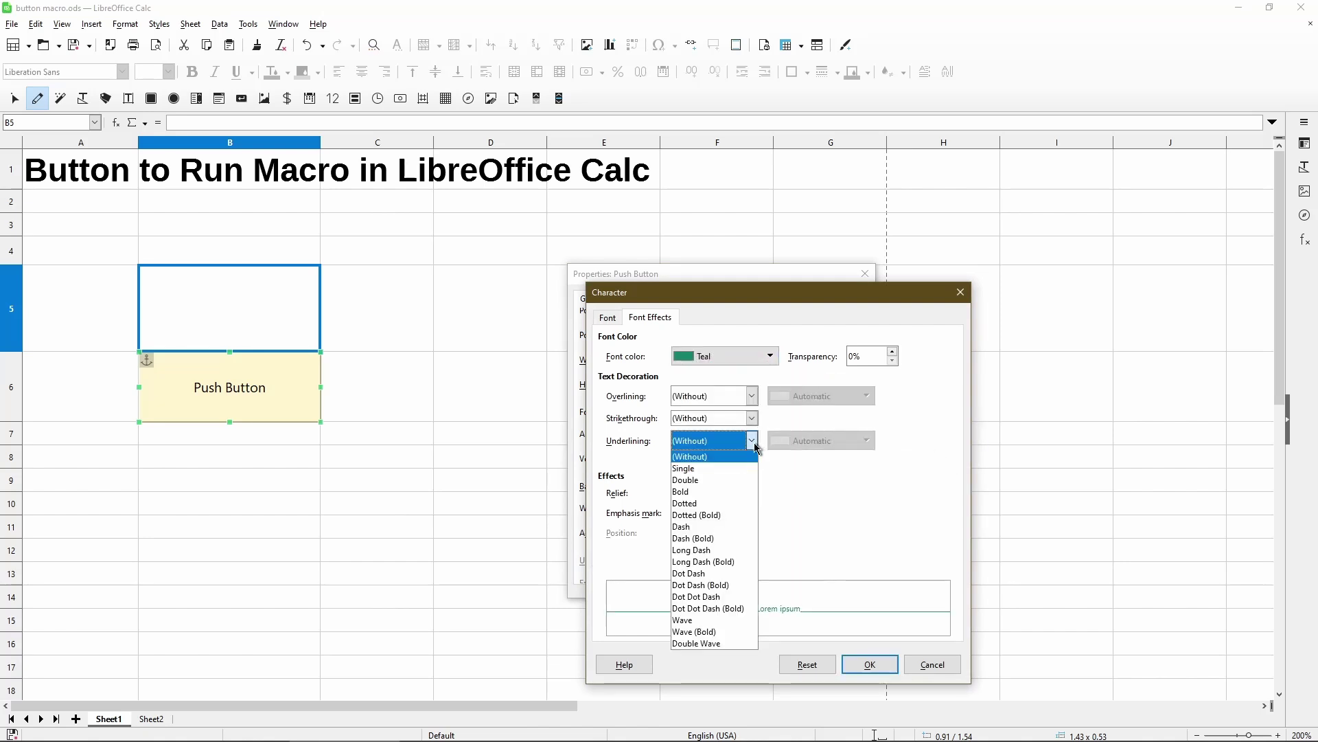
left_click(749, 479)
left_click(862, 441)
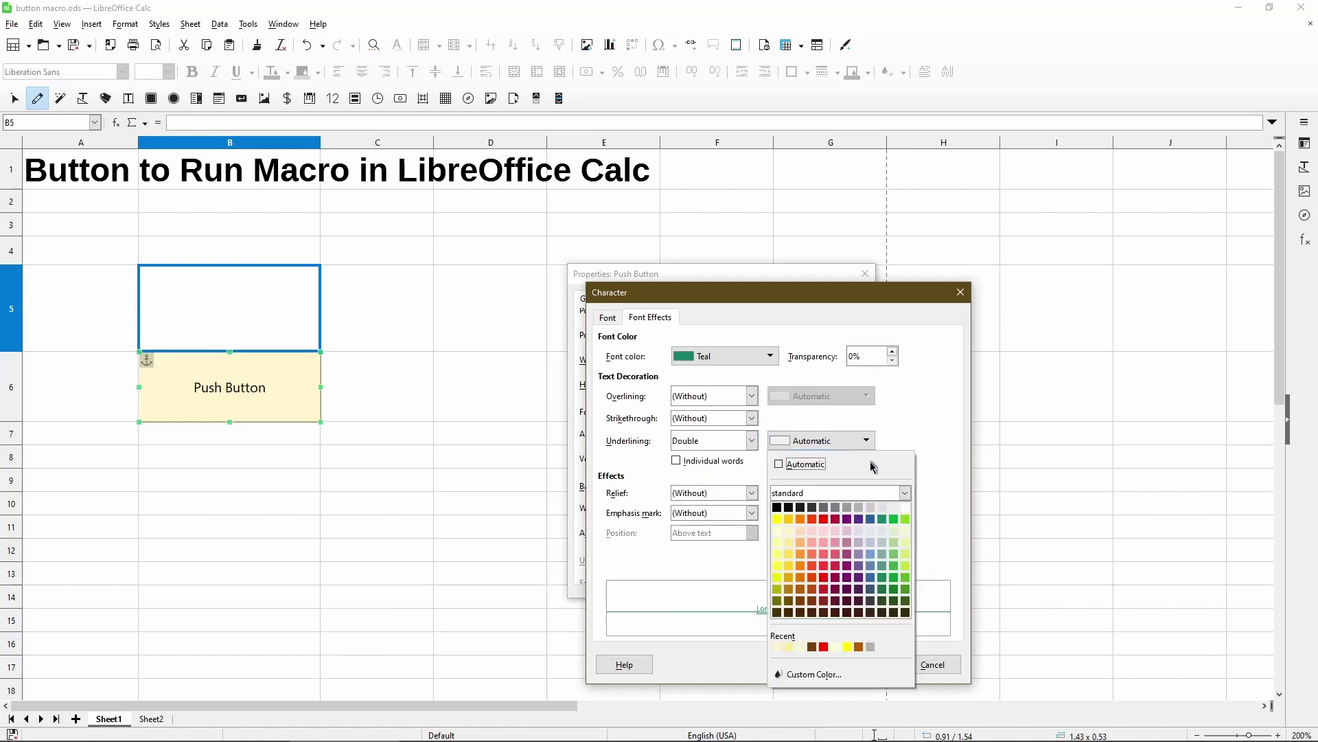
left_click(799, 590)
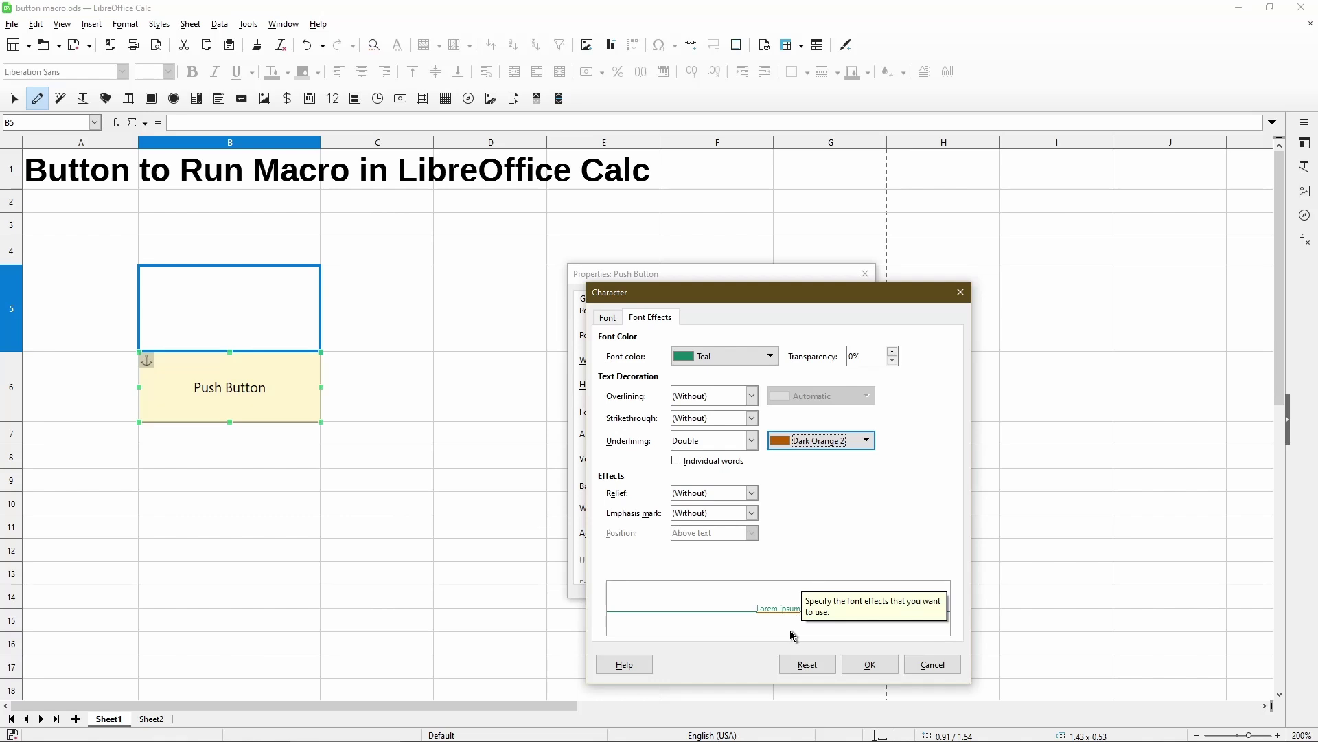
Step: Set the label font to 12 pt Bold and apply the formatting
left_click(608, 318)
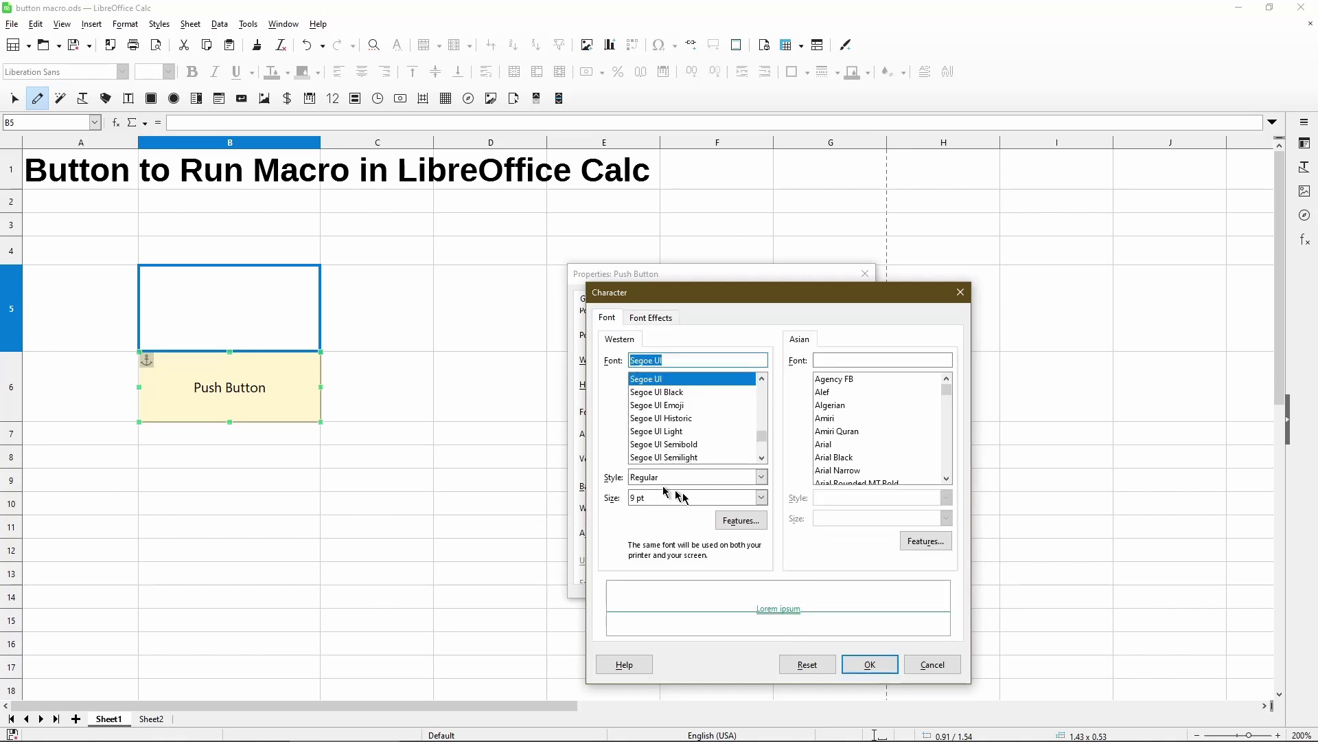
left_click(761, 497)
left_click(694, 288)
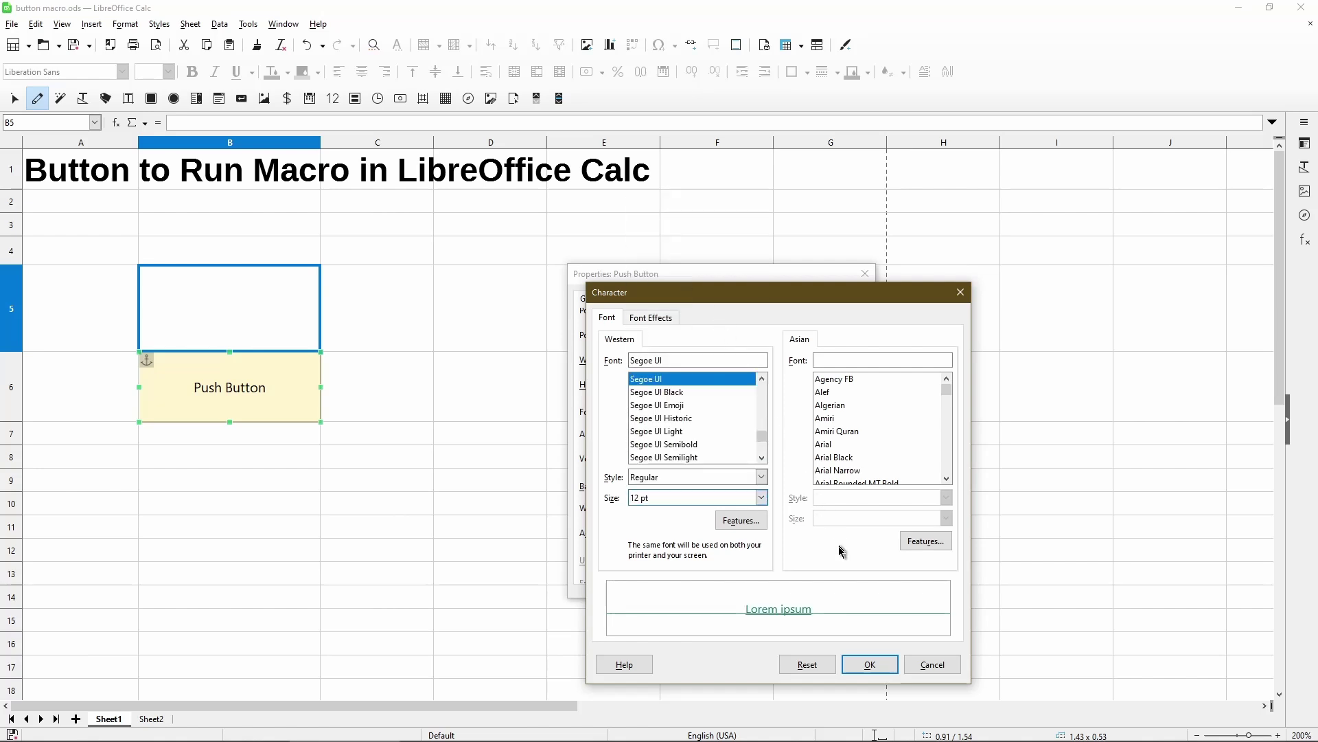
left_click(761, 477)
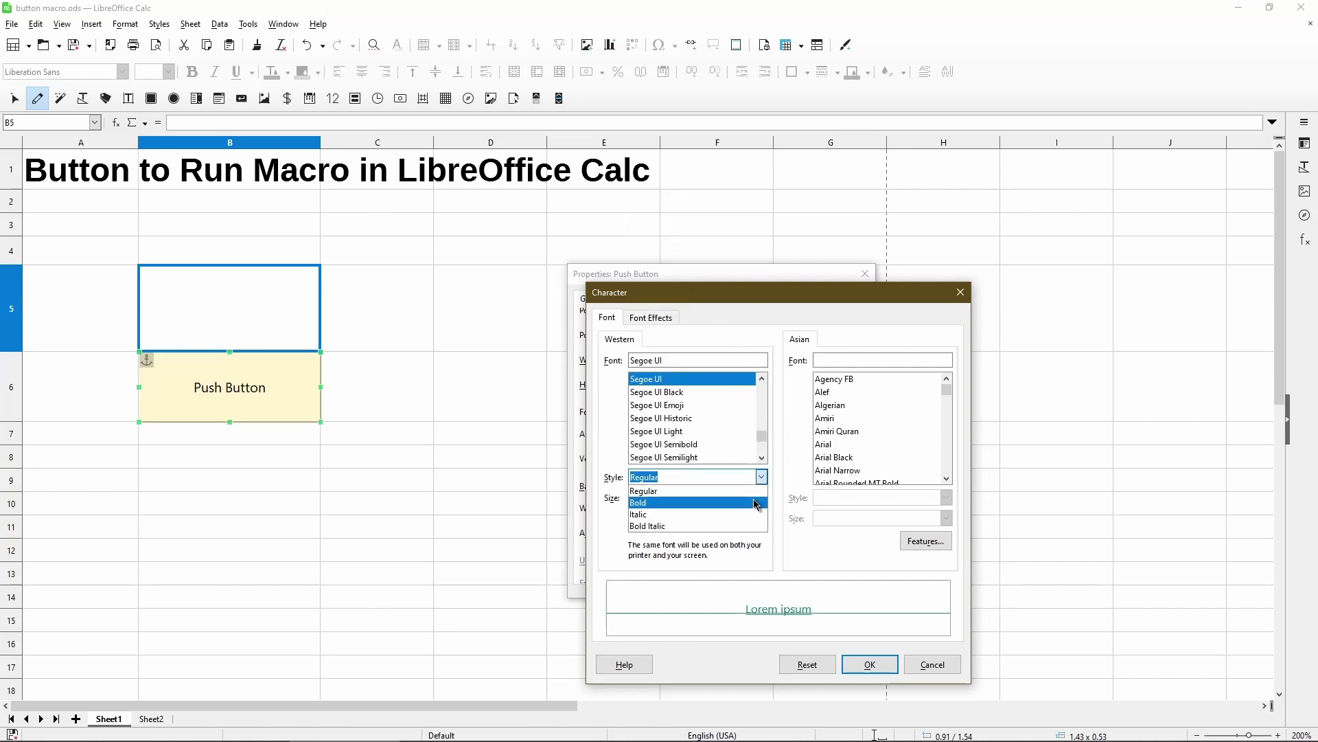
left_click(755, 503)
left_click(860, 665)
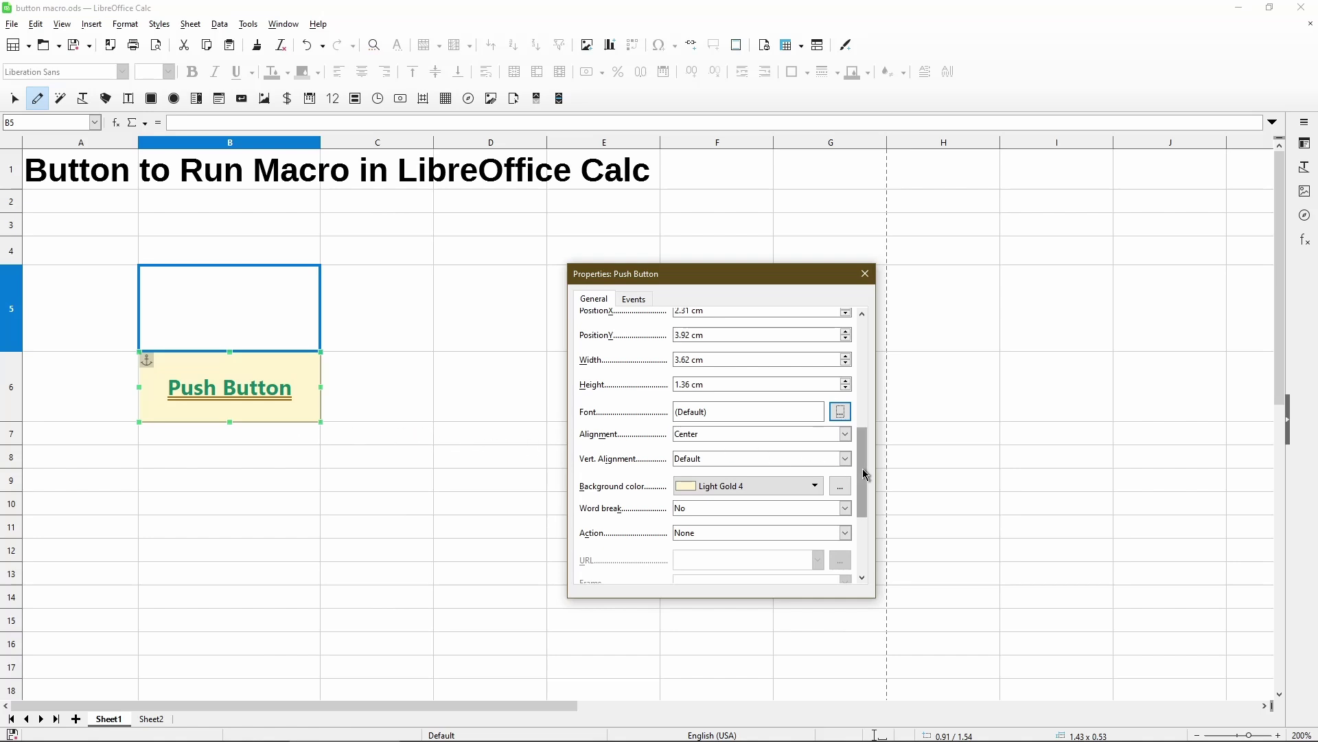
Step: Replace the label text 'Push Button' with 'Click Here' and close Properties
scroll(863, 472, "up", 8)
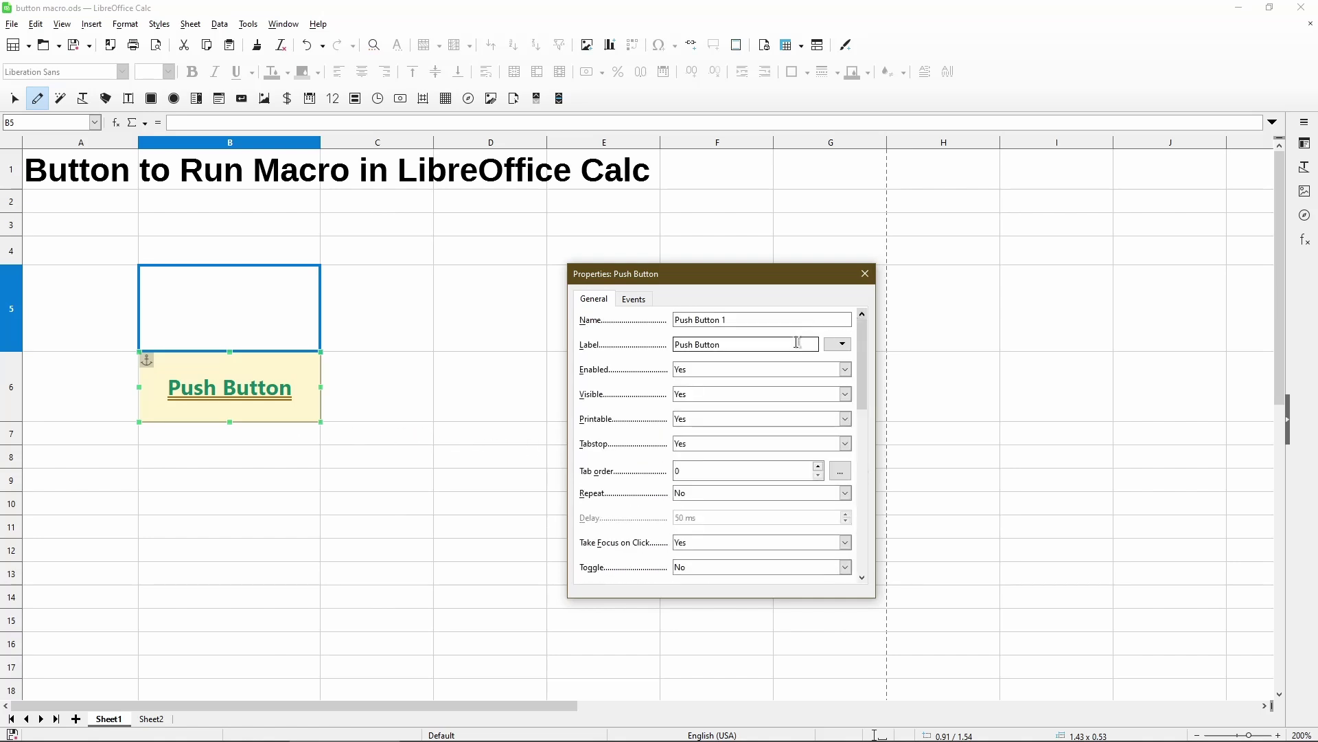
left_click_drag(797, 342, 661, 347)
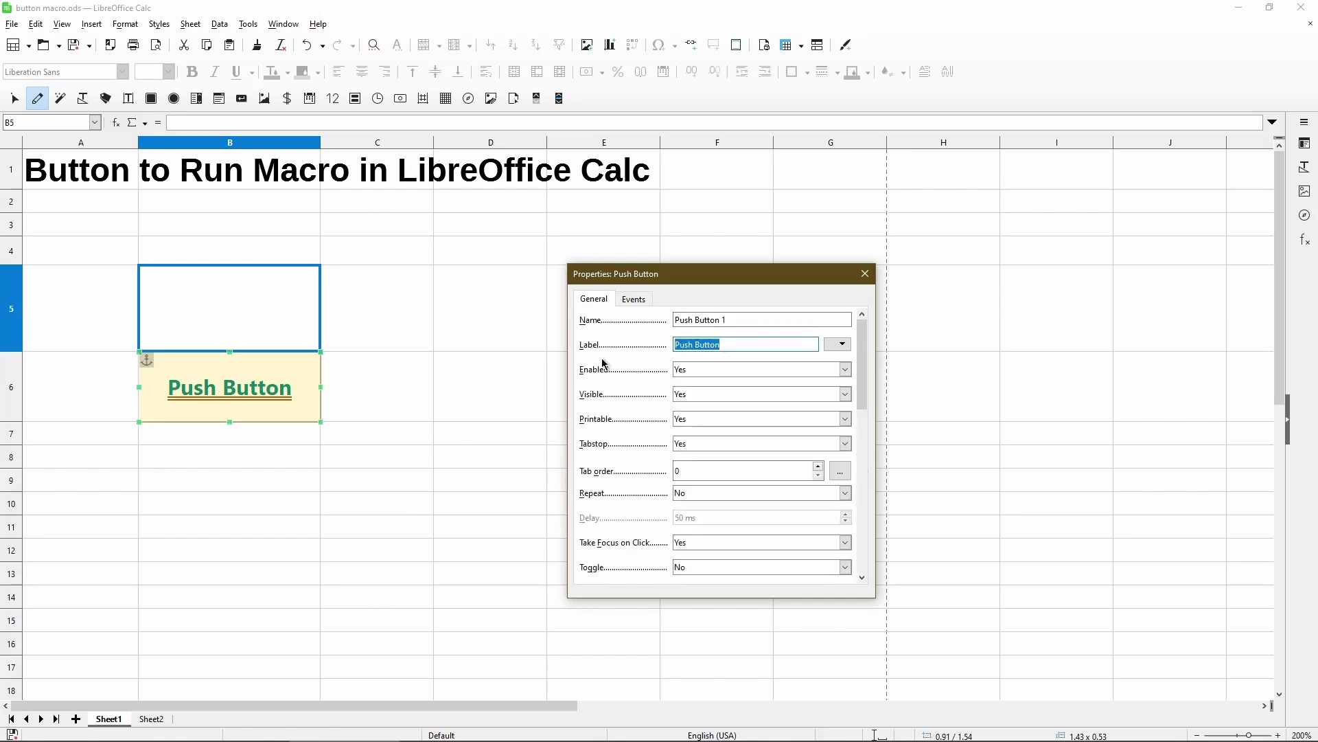
type("Click Here")
left_click(865, 276)
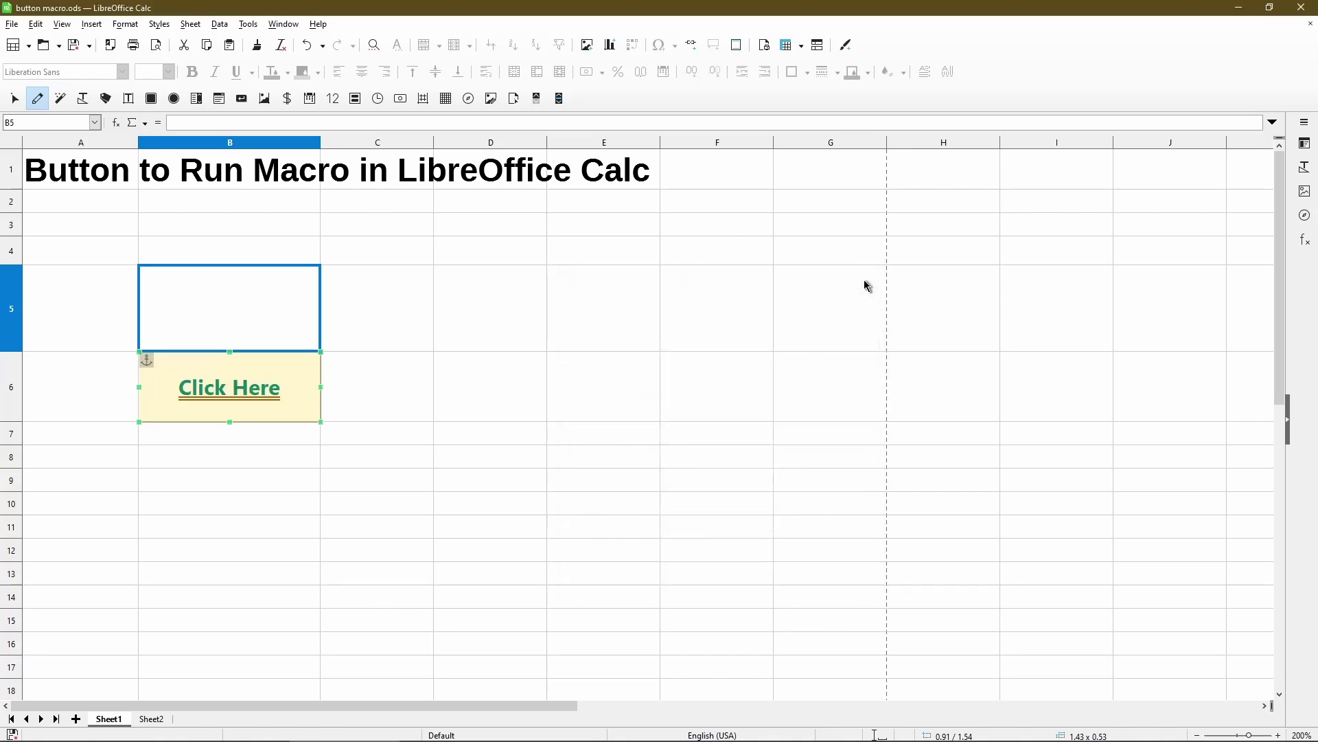
Step: Open the button's Events properties and start assigning an action to Execute action
right_click(298, 399)
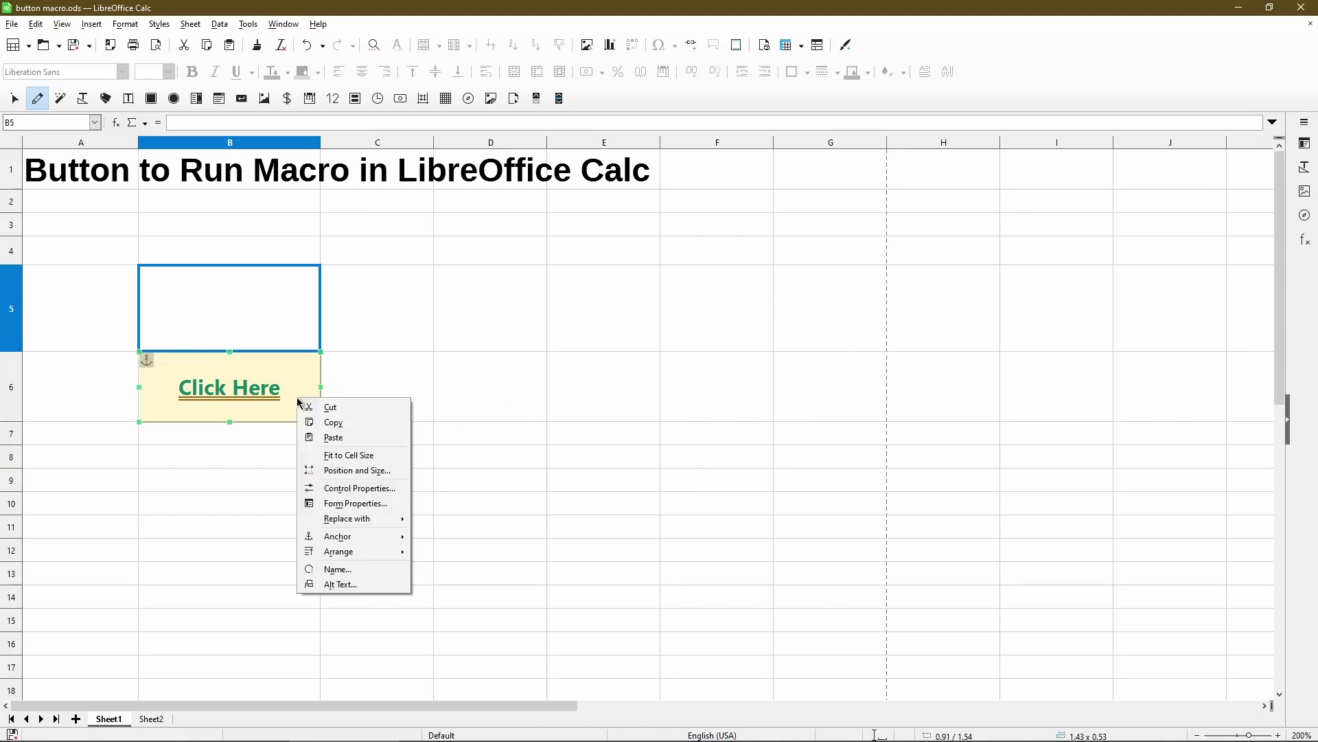
left_click(373, 489)
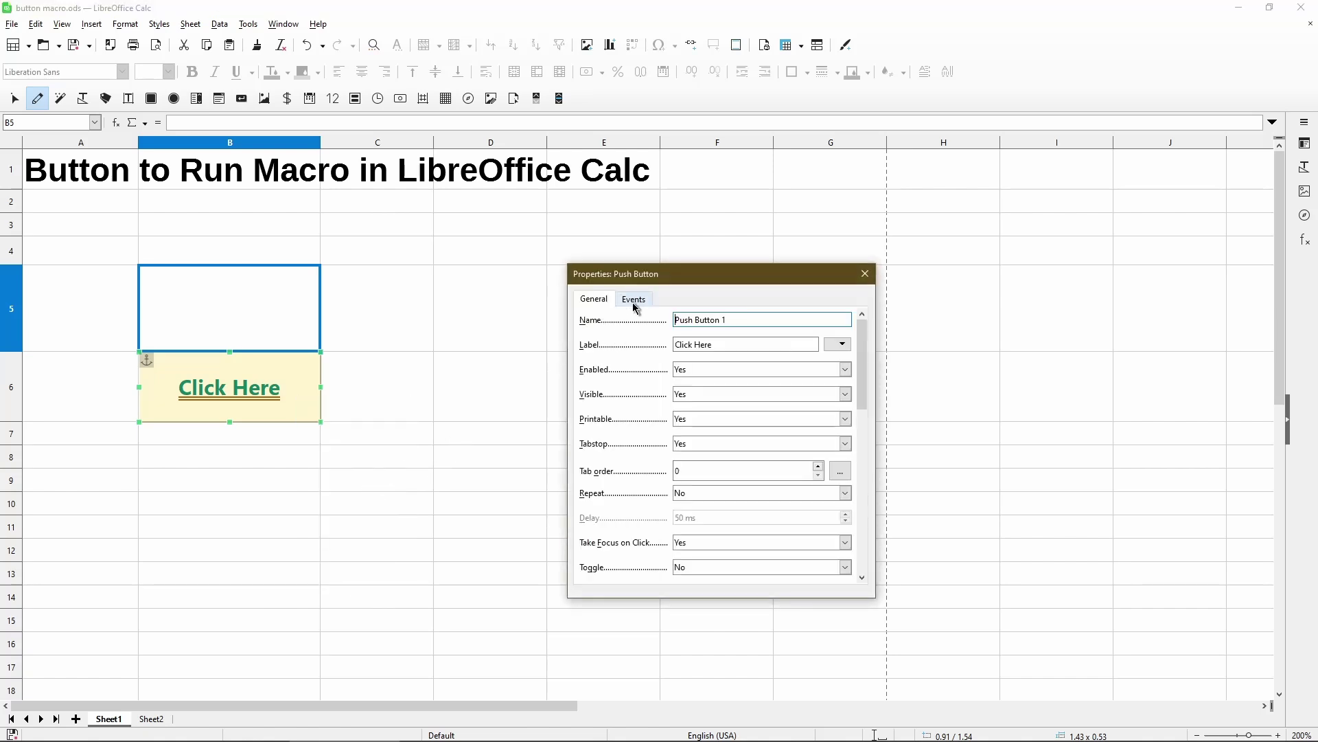
left_click(635, 302)
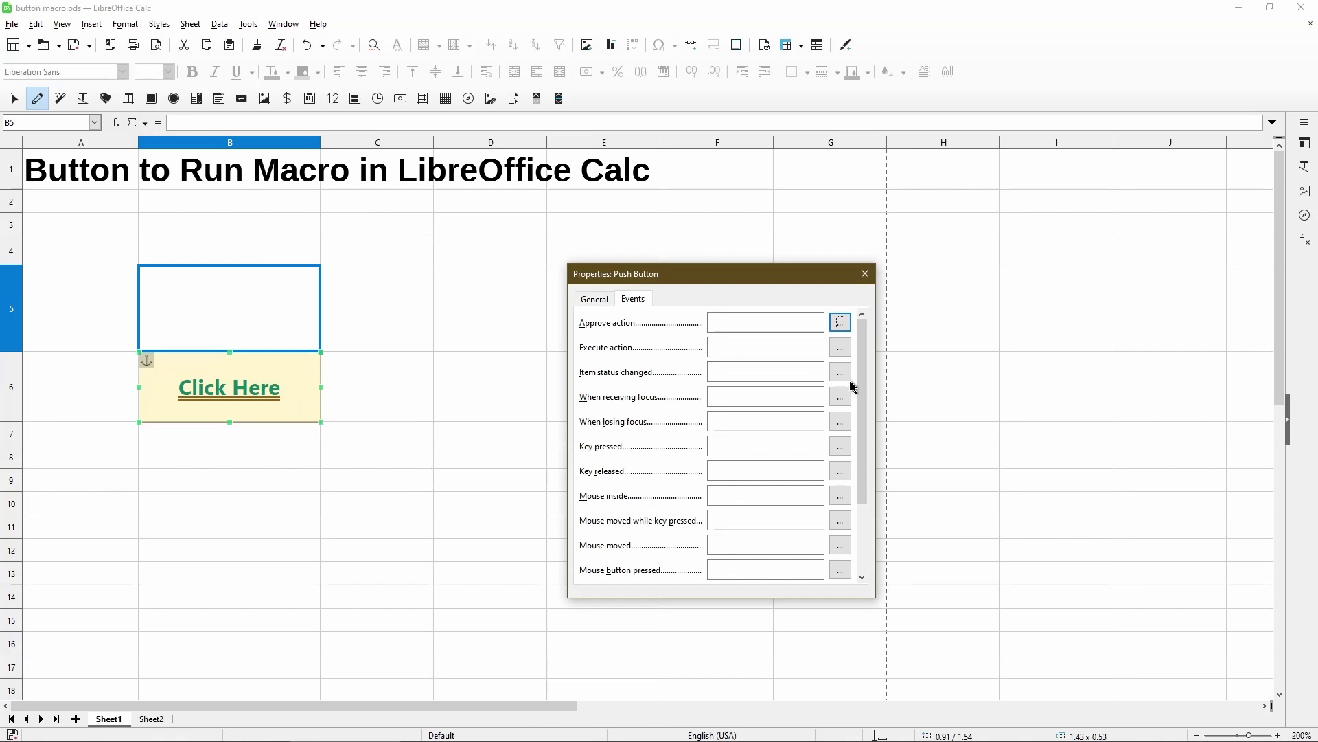
left_click_drag(863, 391, 673, 498)
left_click_drag(863, 444, 851, 346)
left_click(839, 348)
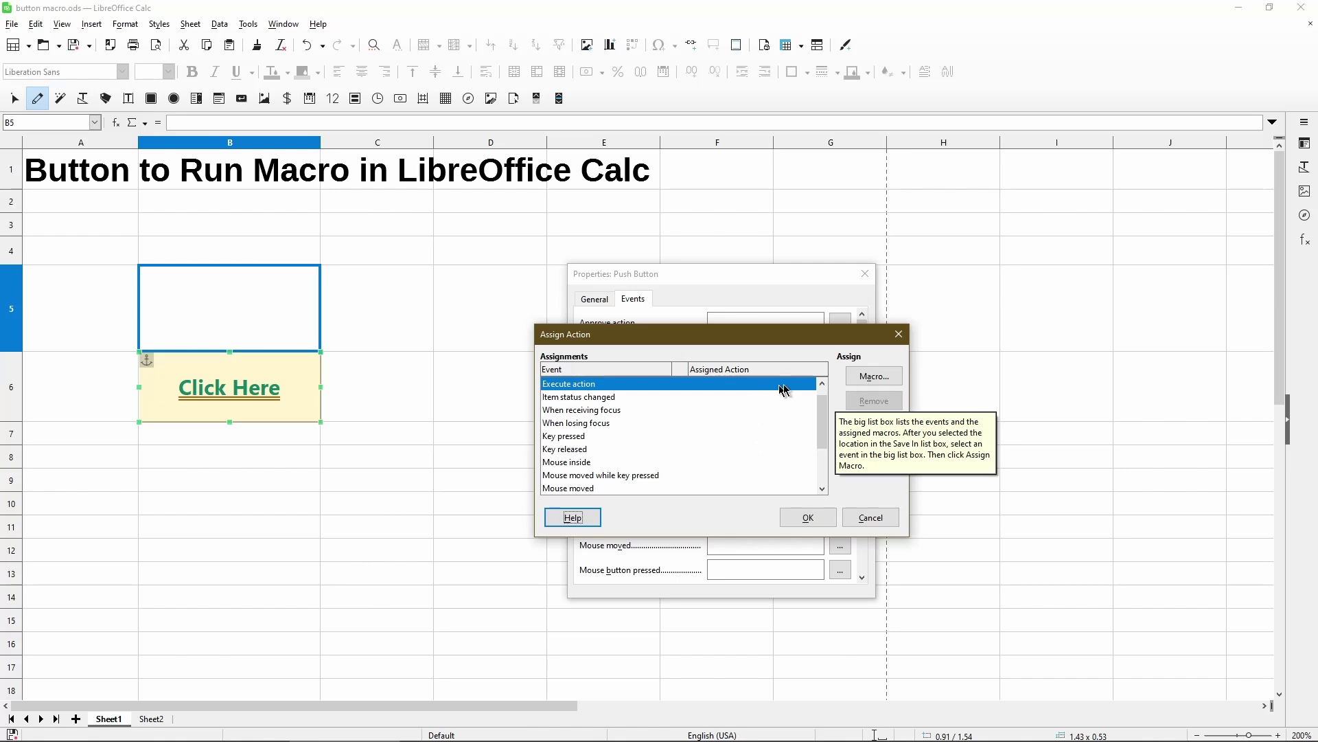
Step: Assign MyLibrary > Module1 > HelloMacro to Execute action and close Properties
left_click(863, 377)
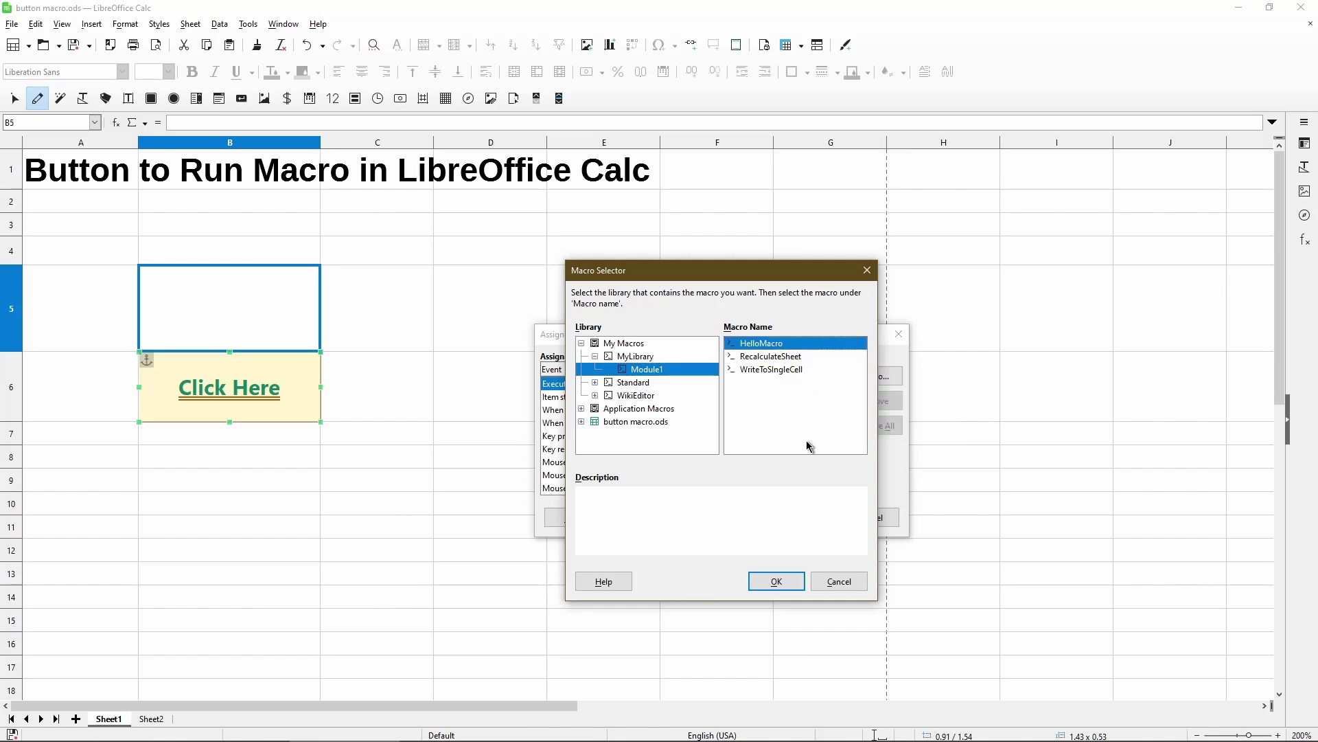
left_click(773, 581)
left_click(808, 517)
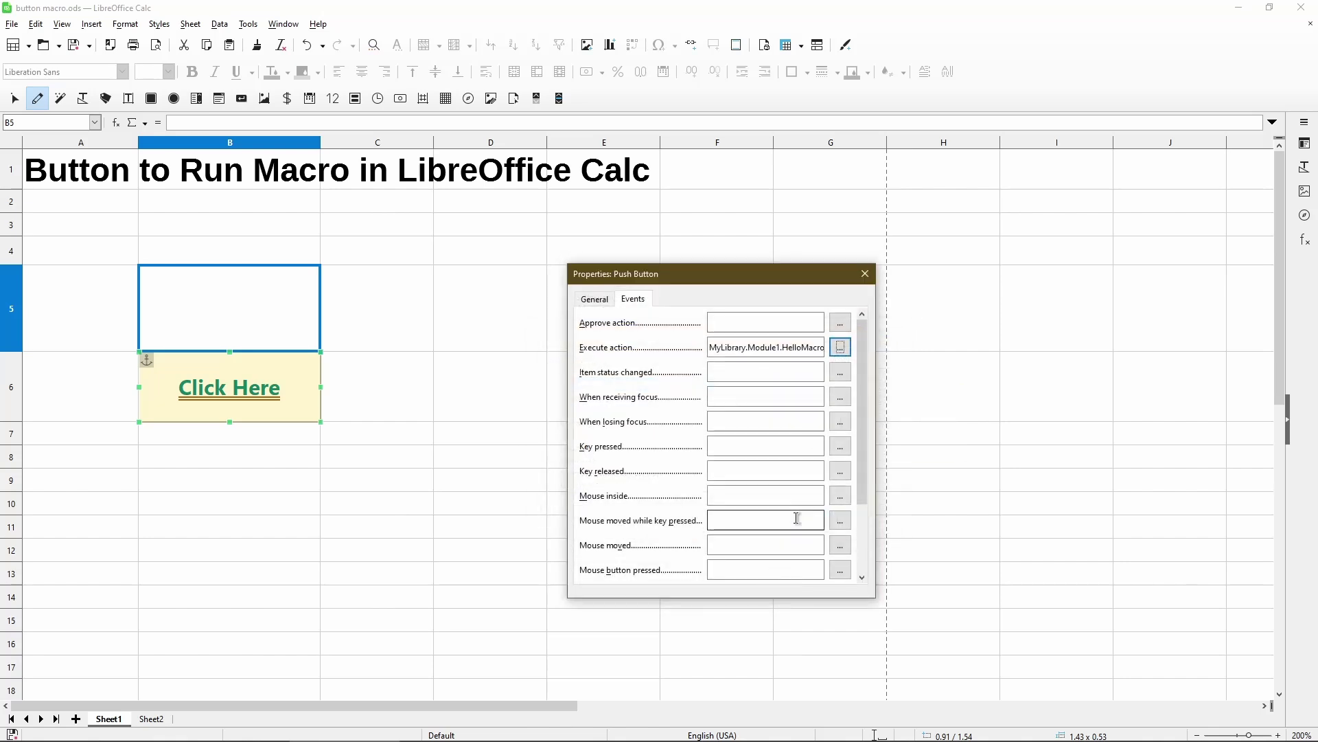
left_click(865, 275)
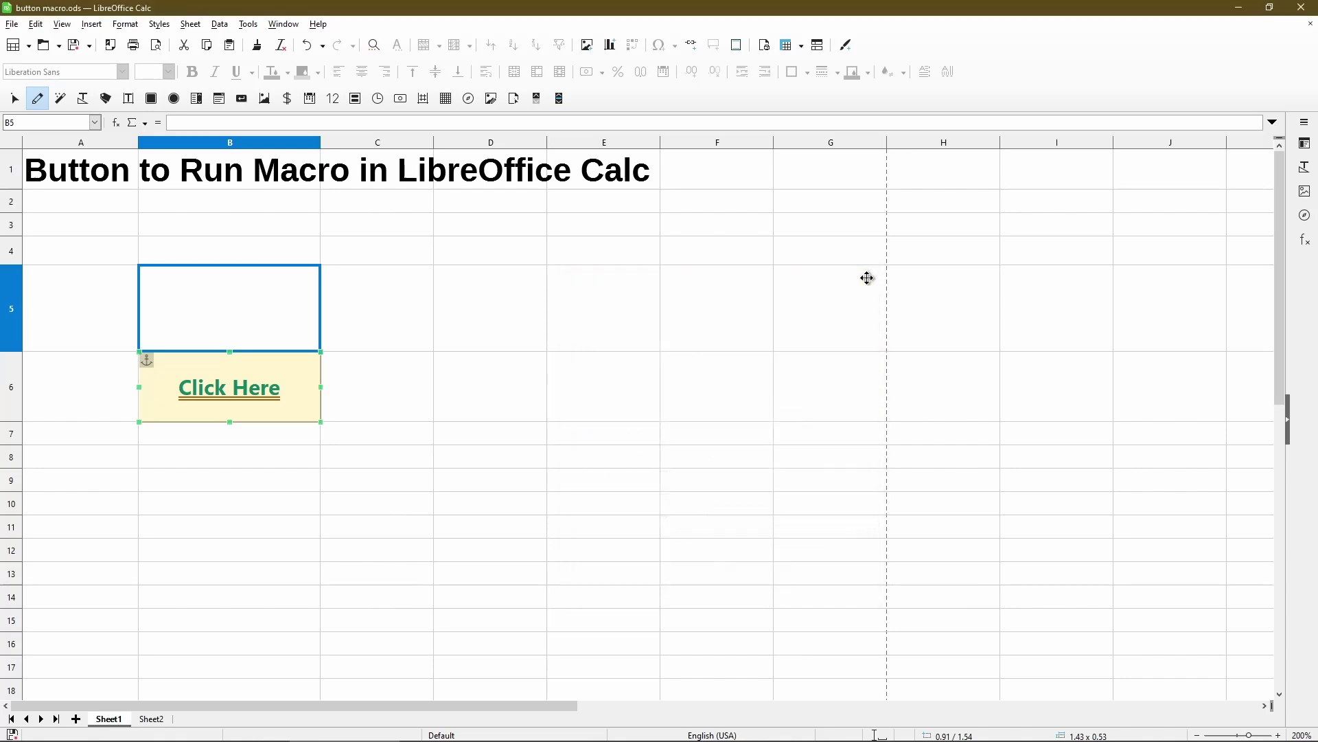
Step: Exit design mode, test the Click Here button's Hello message, then save the workbook
left_click(38, 99)
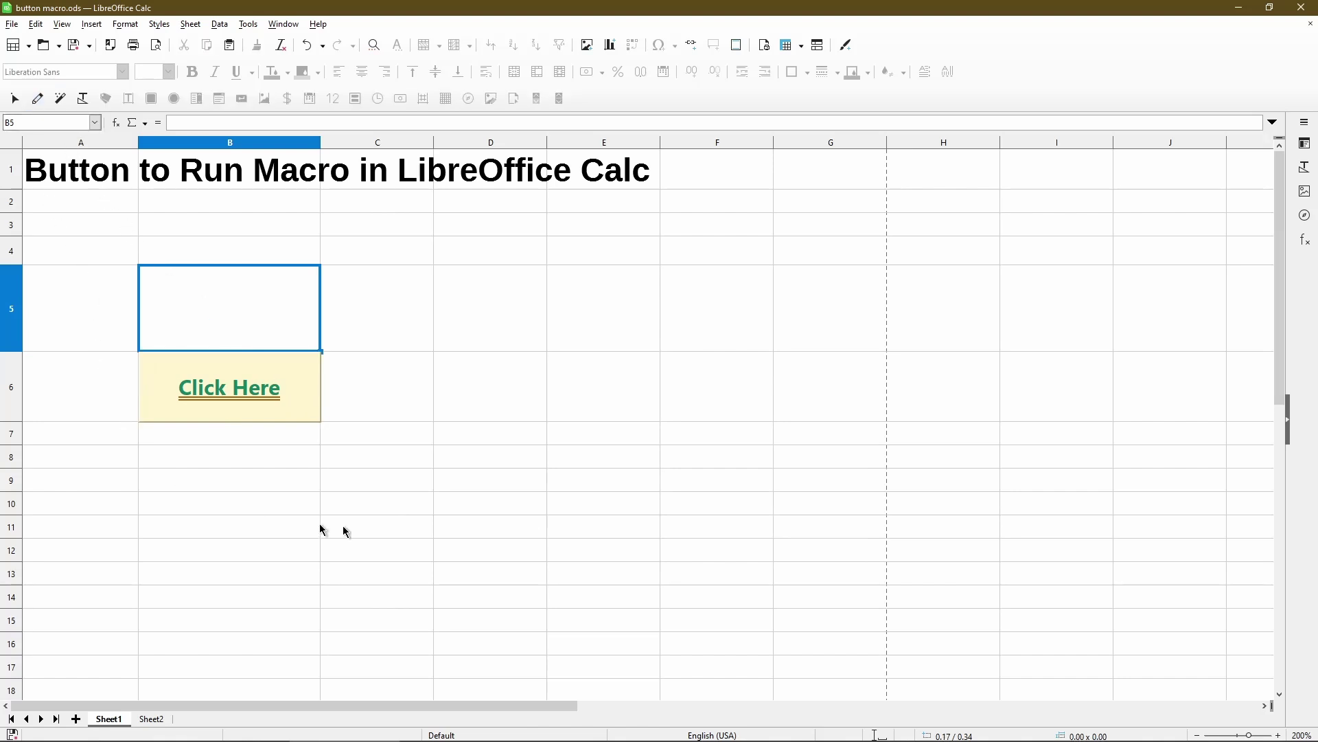
left_click(453, 550)
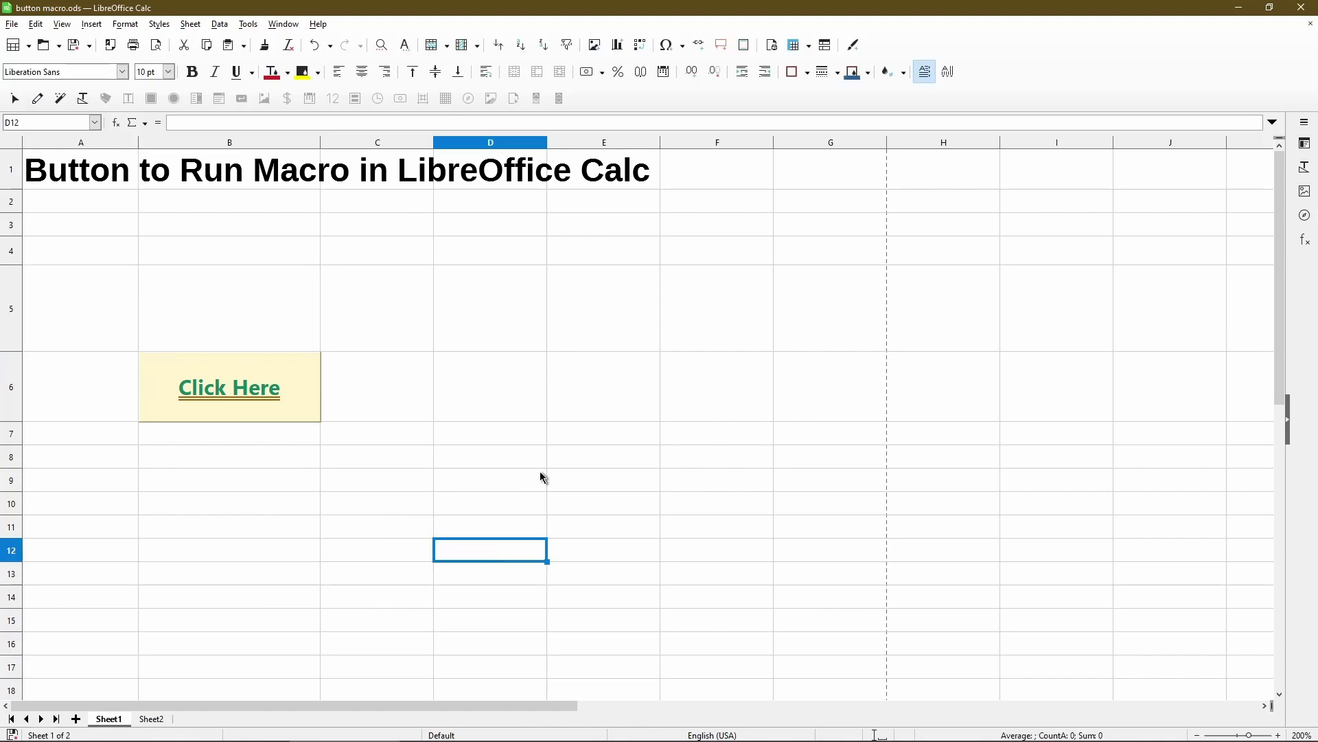
left_click(300, 386)
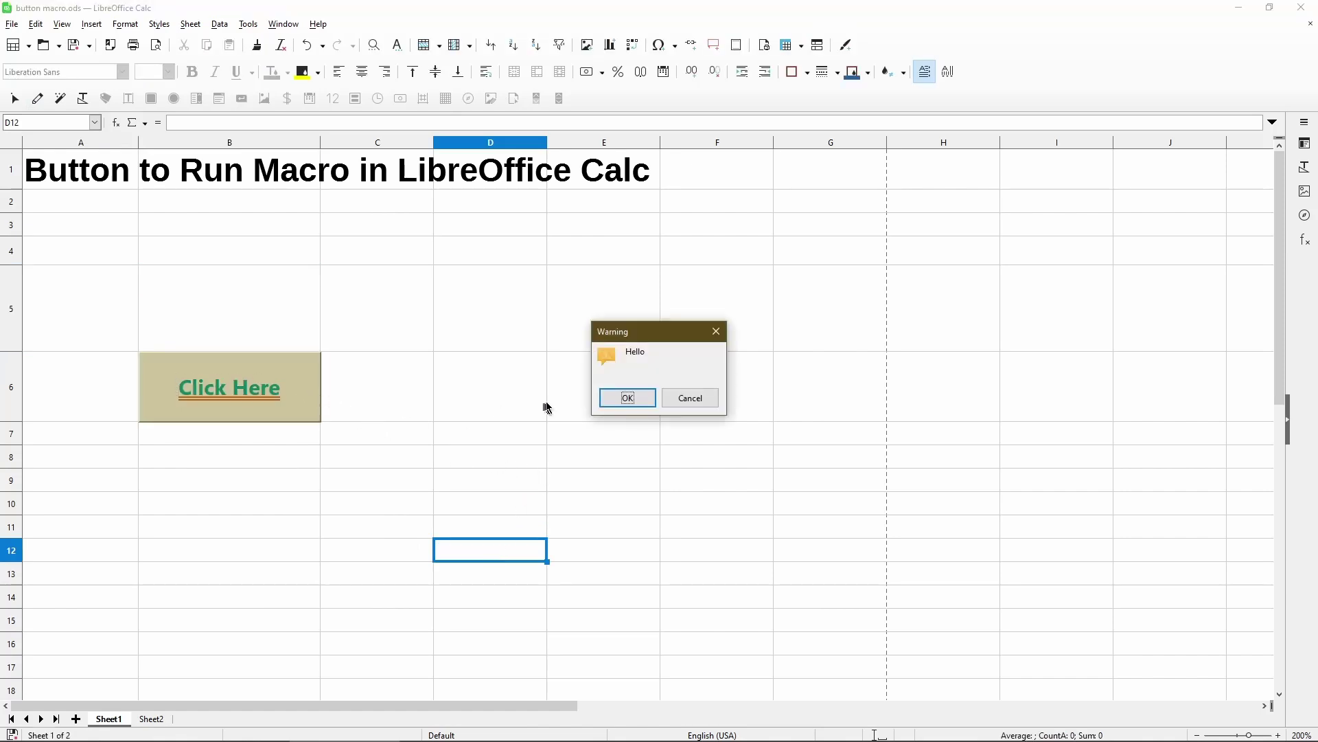
left_click(618, 401)
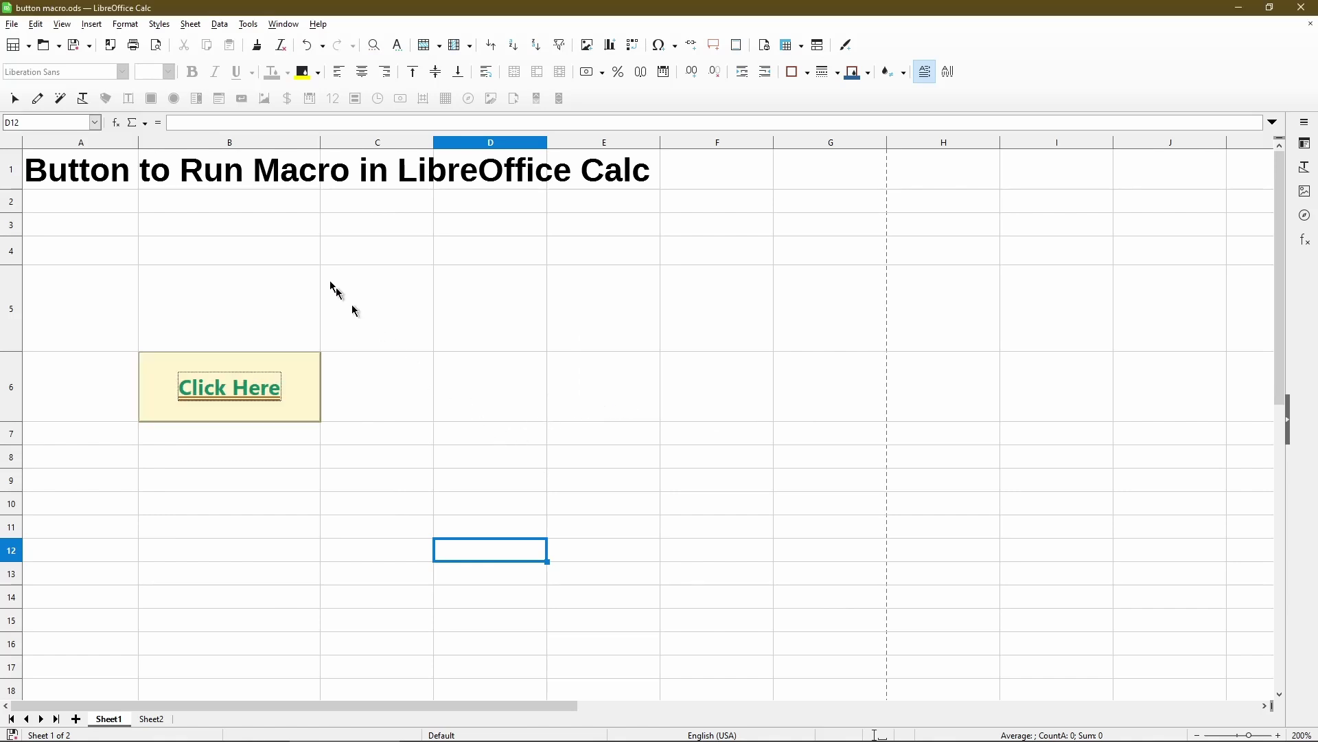
left_click(75, 49)
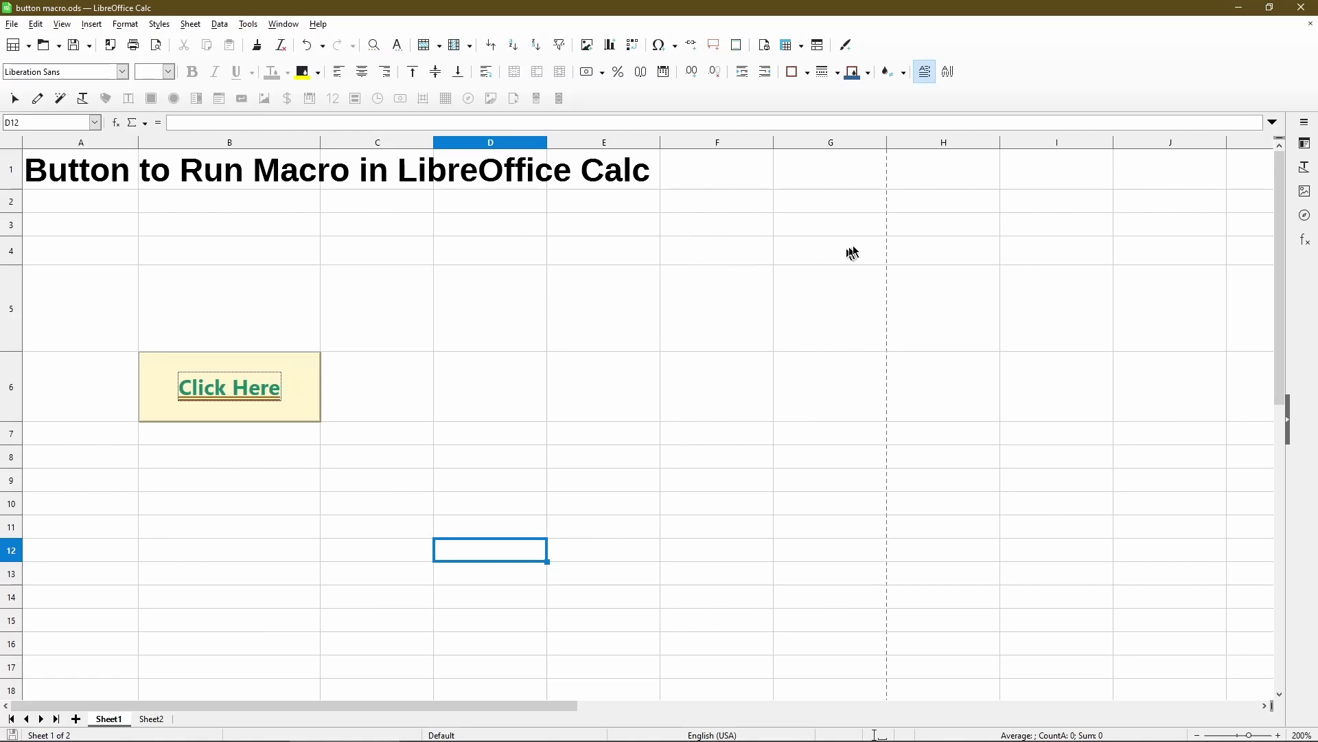
Step: Close the workbook, reopen button macro.ods from Start Center, and enable its macros
left_click(1309, 25)
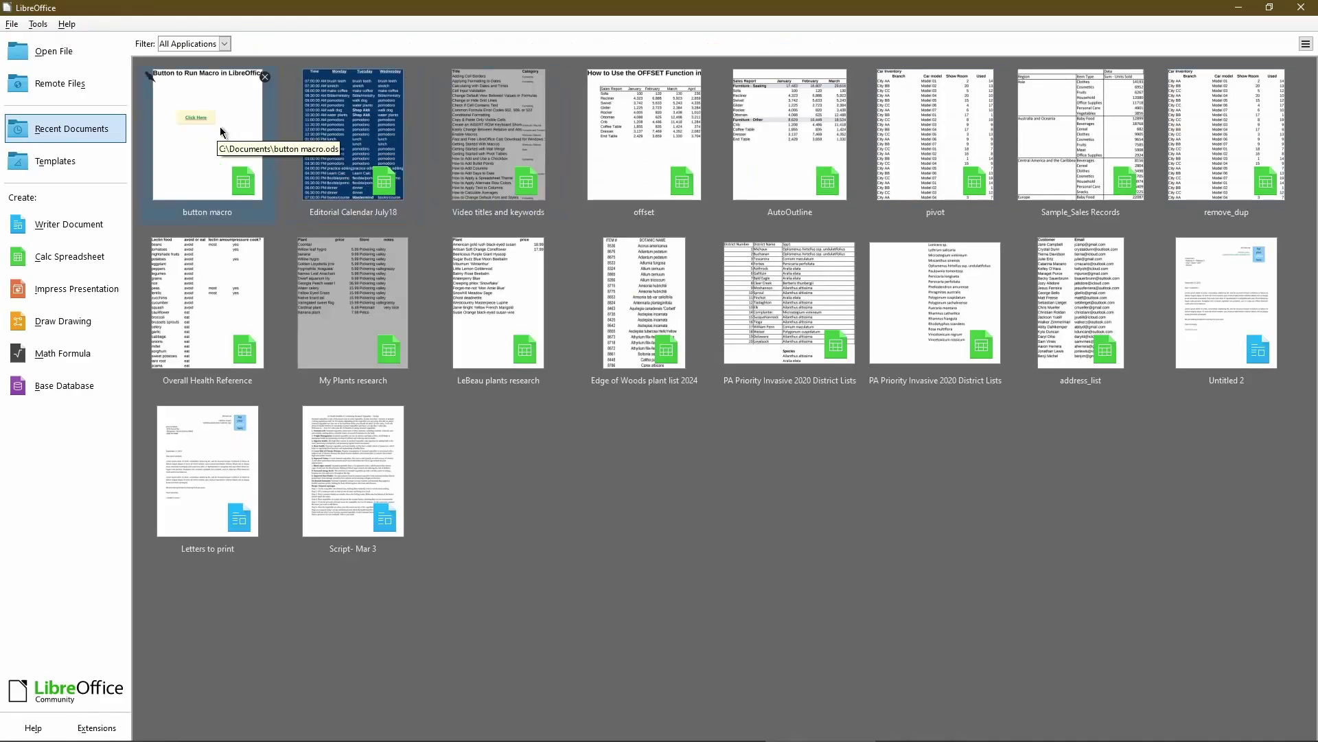
left_click(219, 127)
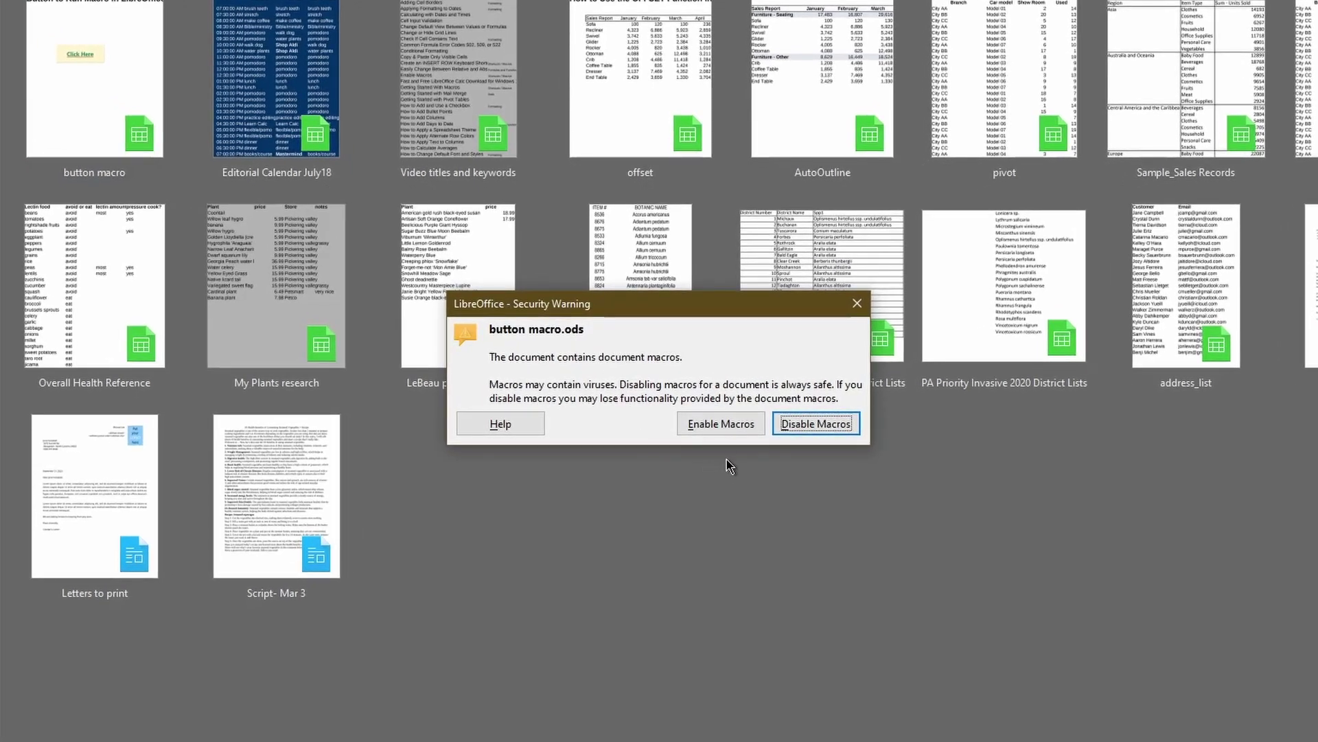
left_click(719, 426)
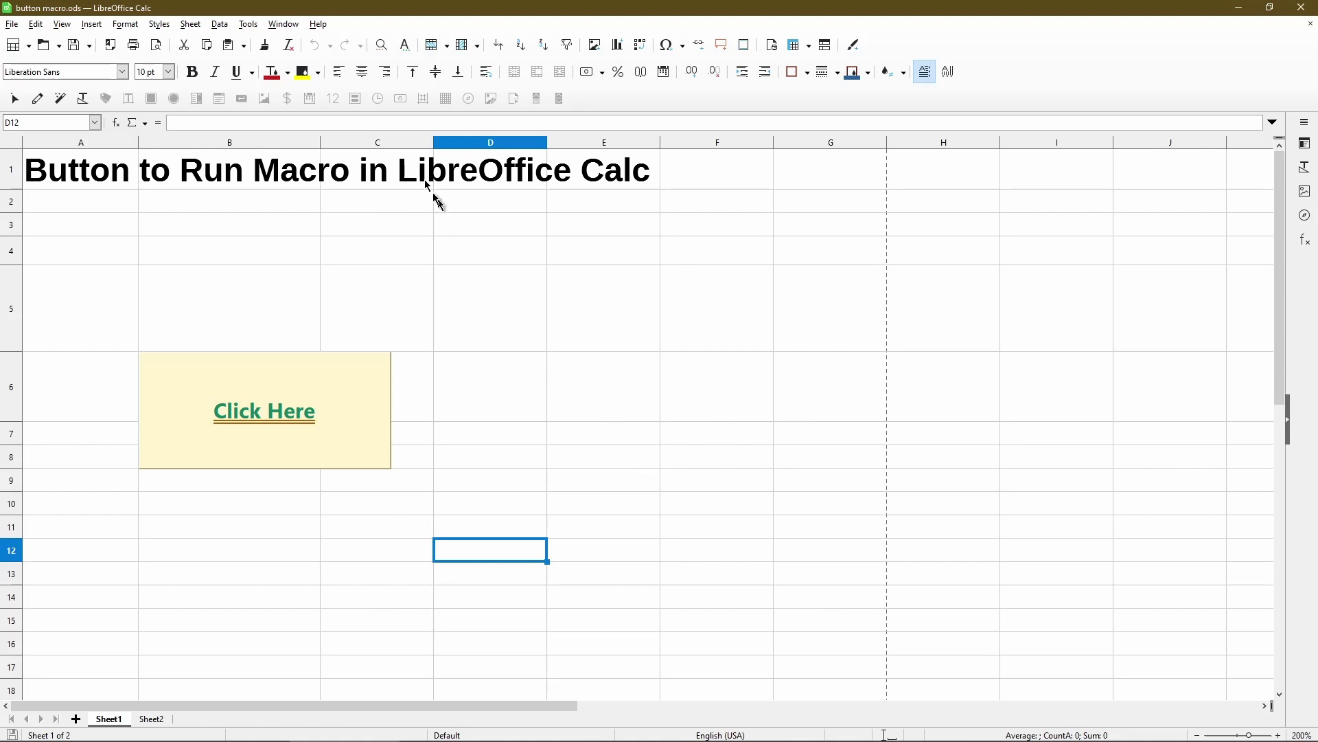
Step: Review Macro Security trusted sources, keep the level at Medium, and close Options
left_click(250, 26)
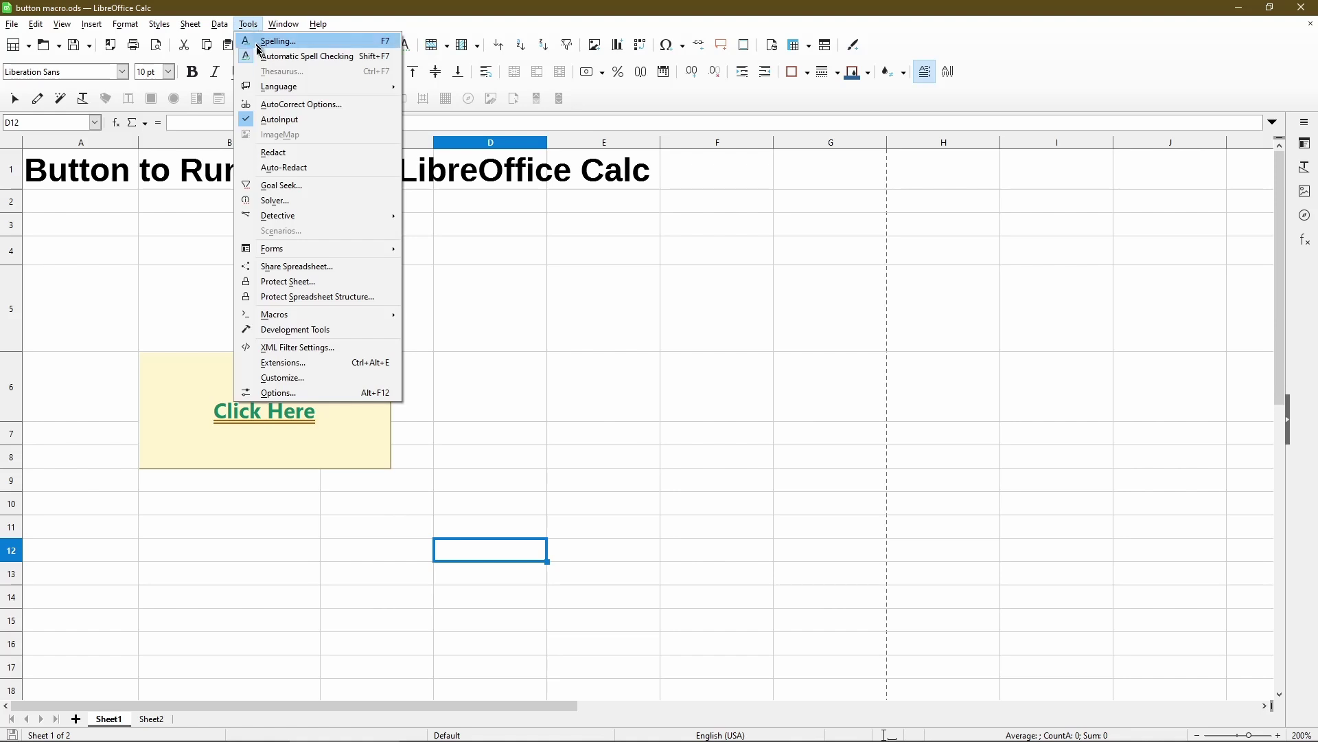
left_click(290, 390)
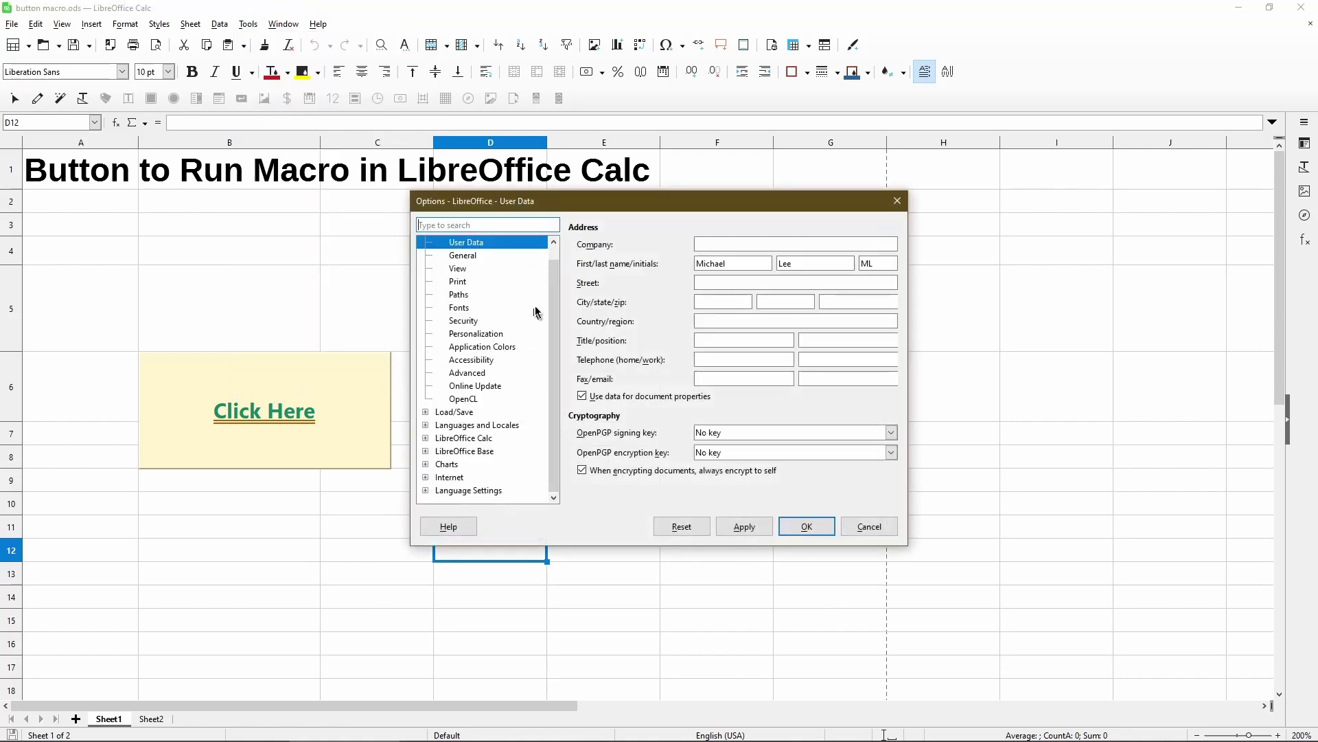
scroll(515, 278, "up", 1)
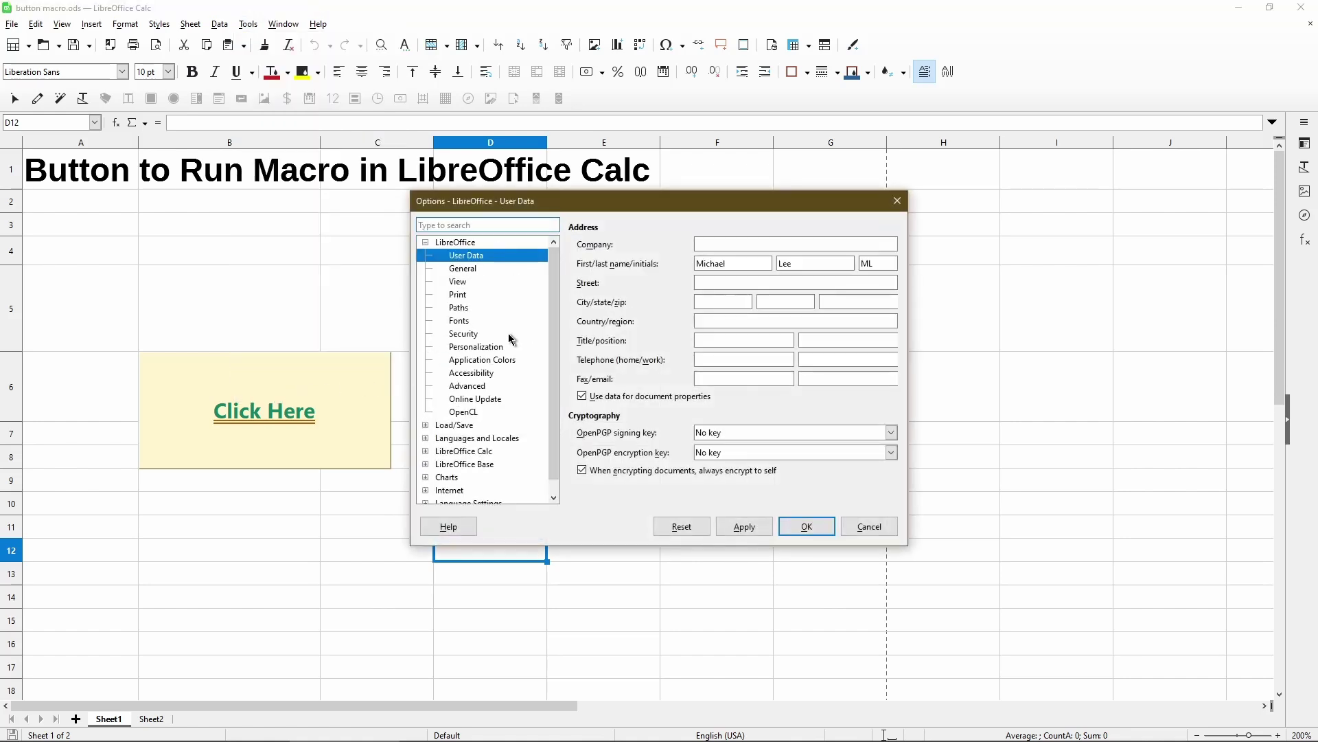
left_click(477, 334)
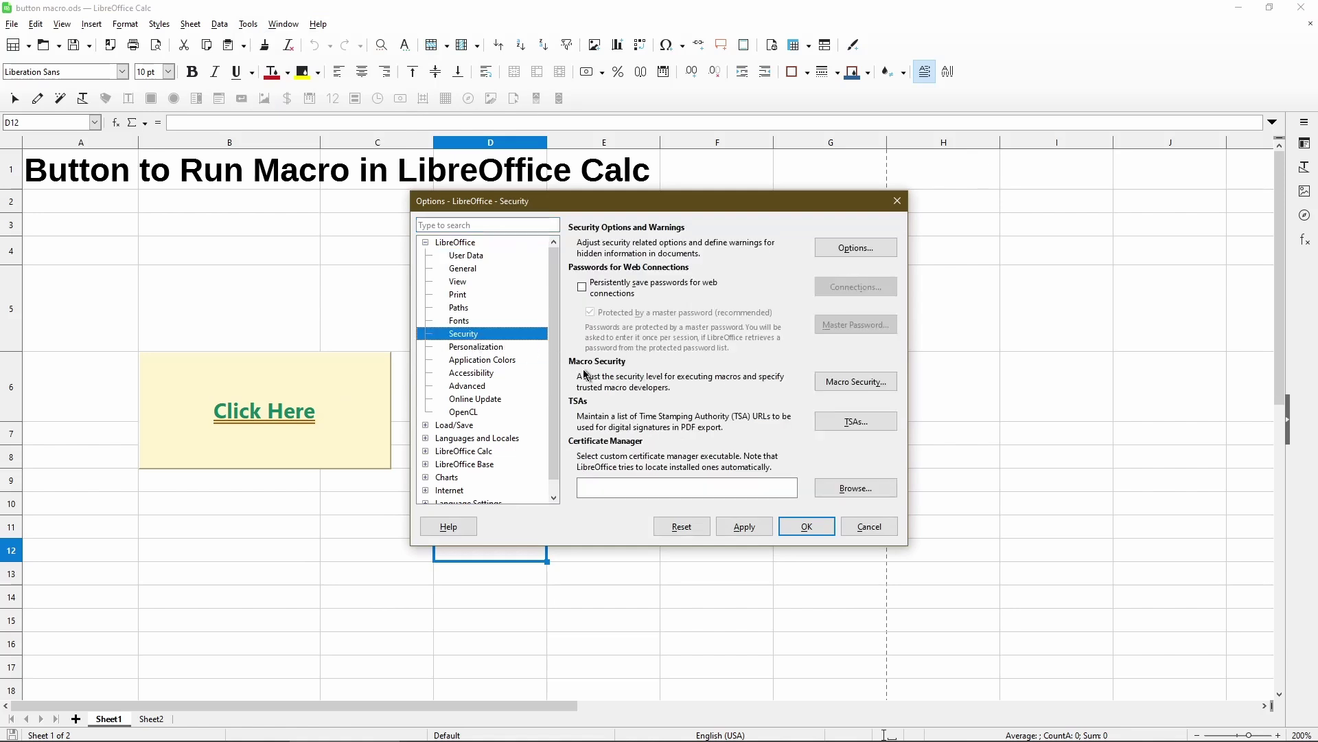
left_click(834, 382)
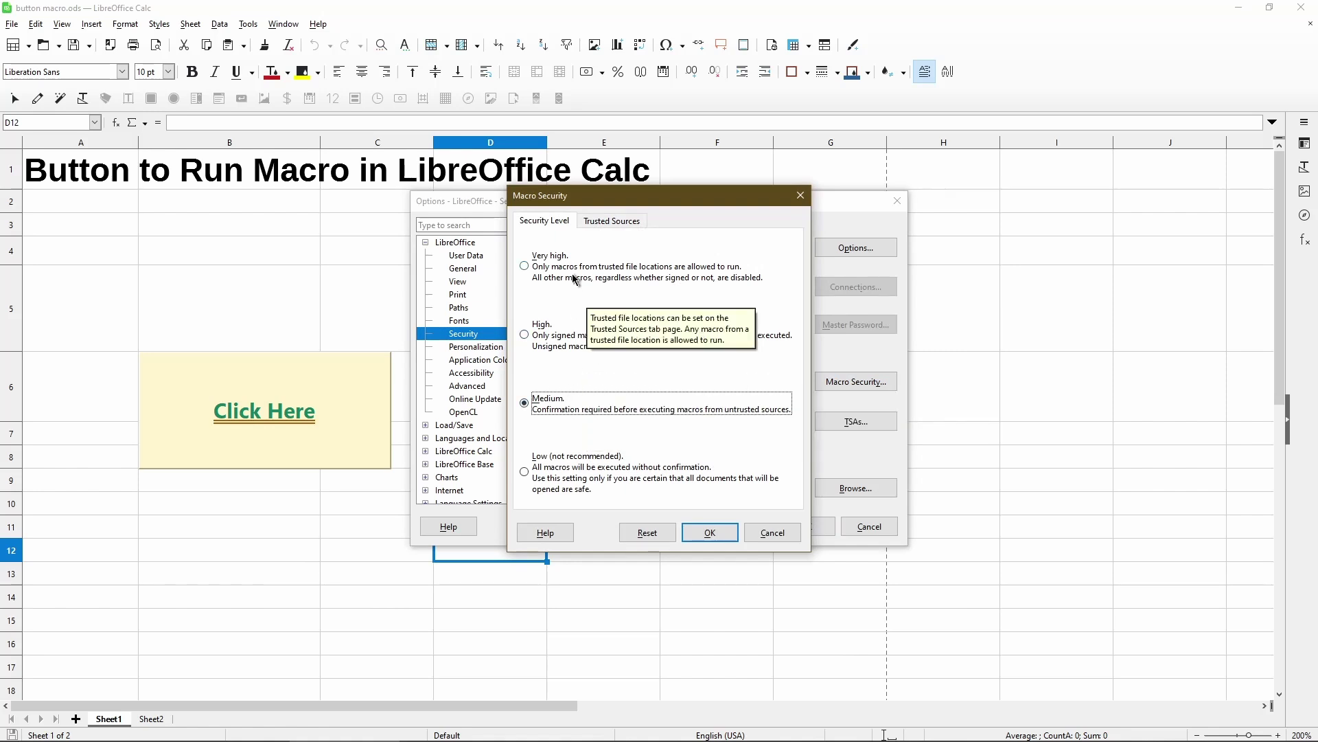
left_click(607, 221)
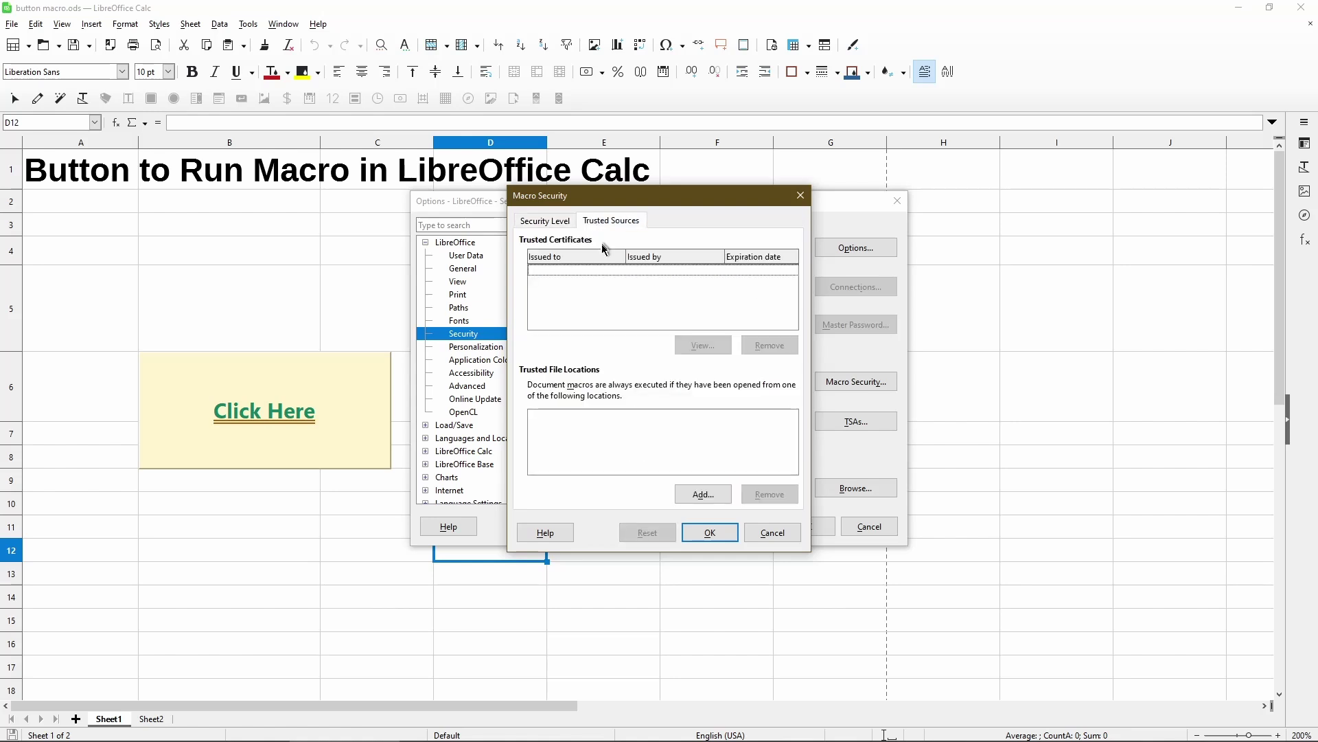
left_click(635, 452)
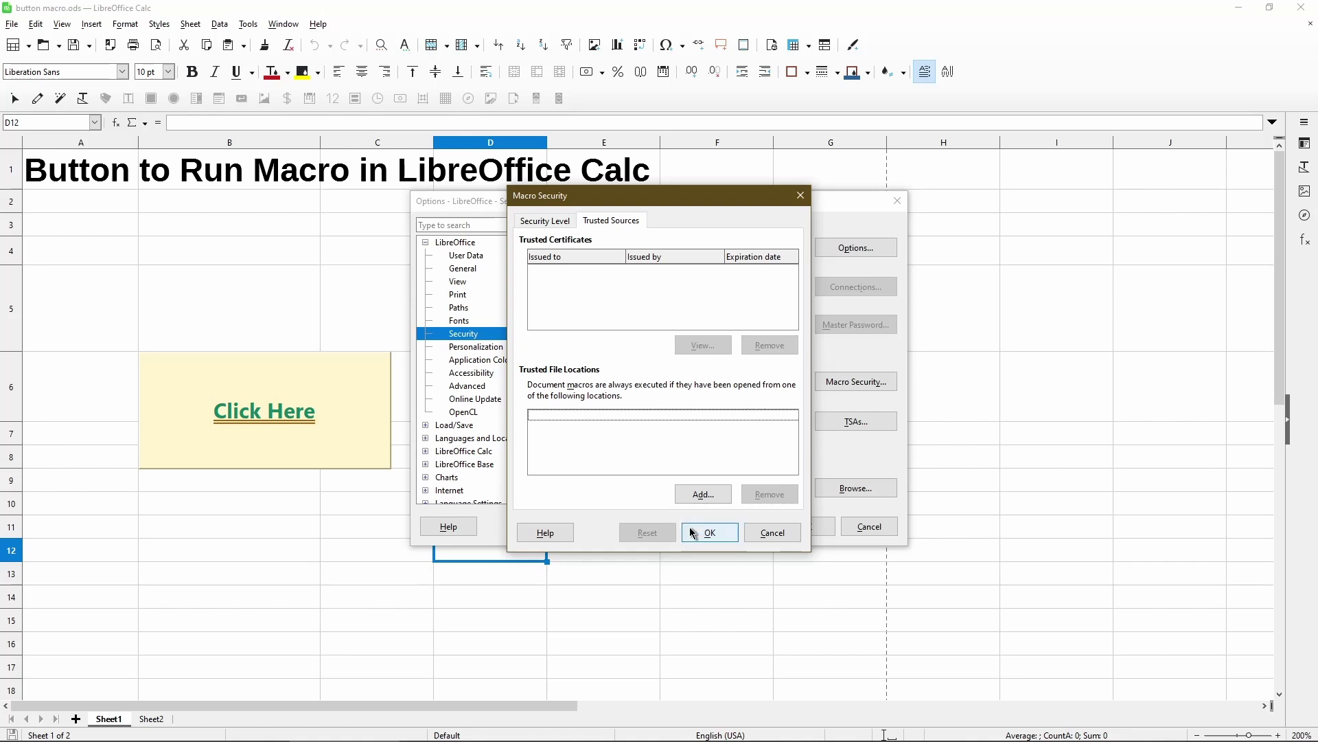
left_click(546, 220)
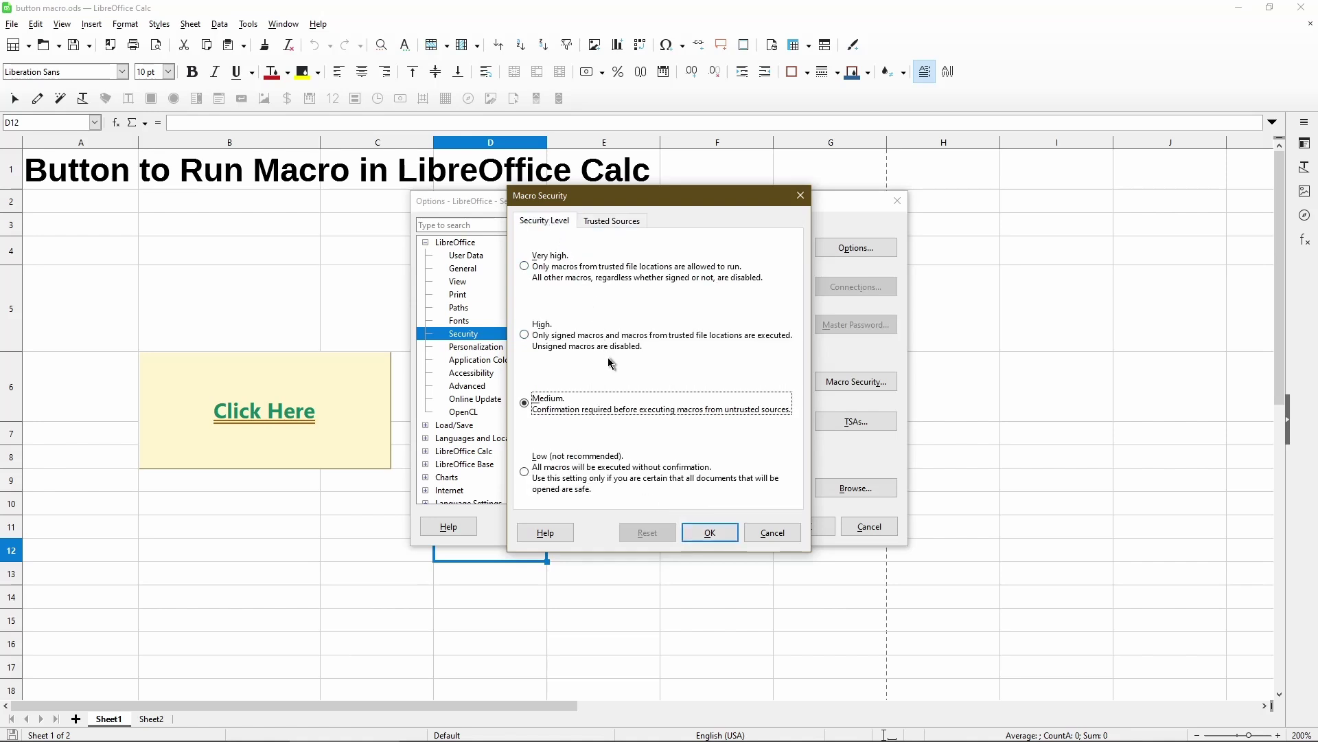
left_click(709, 543)
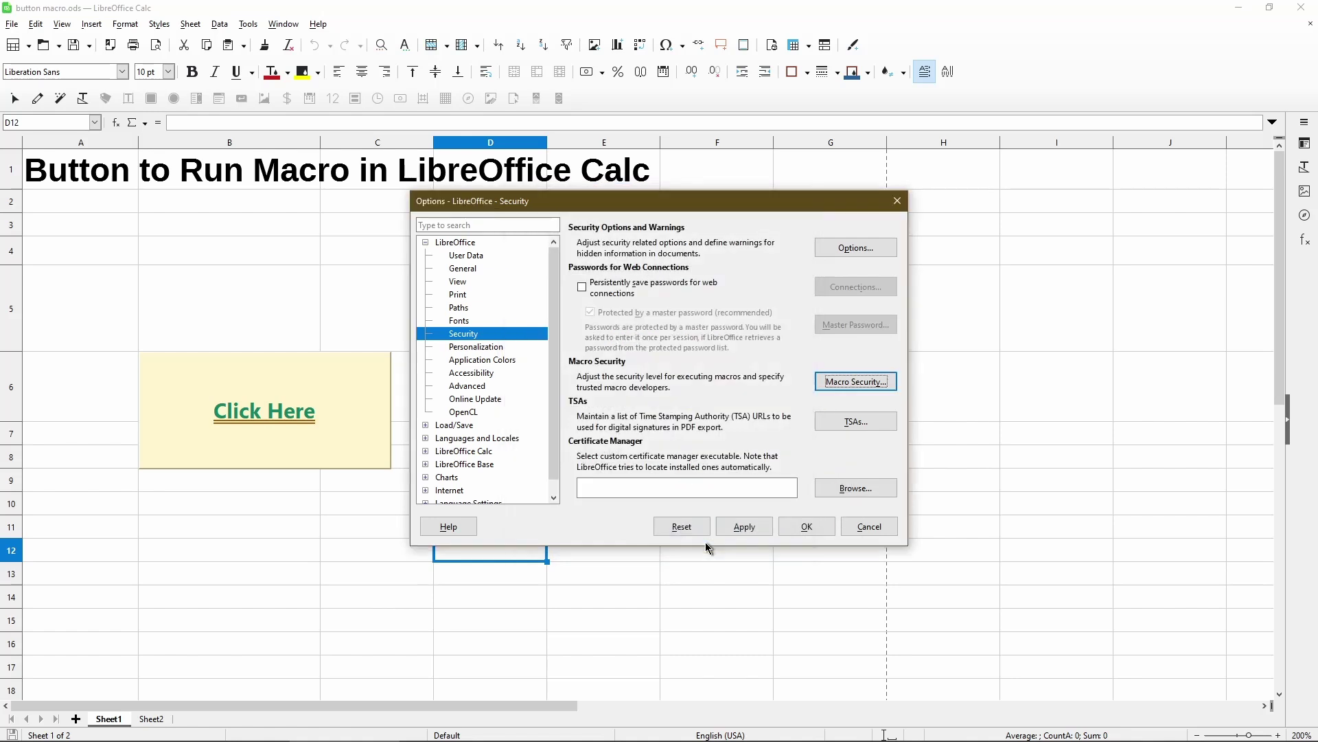
left_click(791, 534)
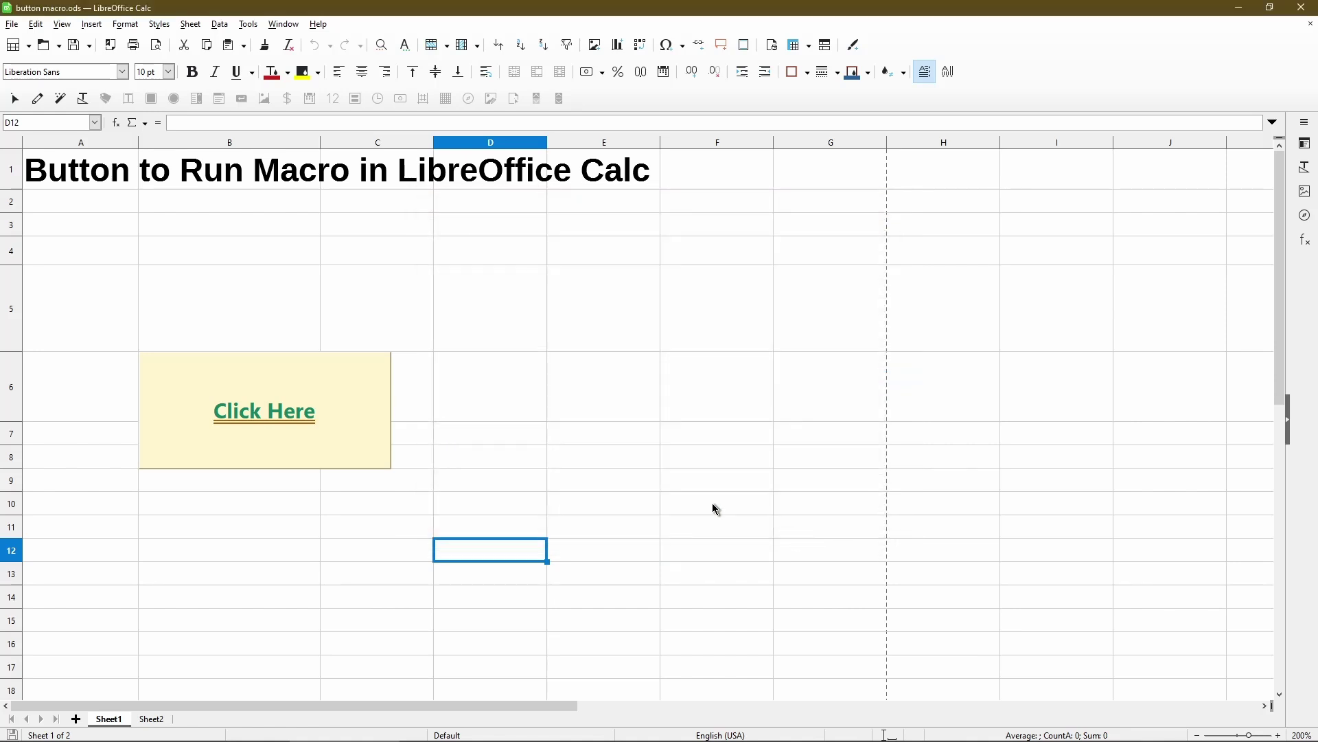
key("alt+Tab")
left_click(219, 24)
mouse_move(308, 189)
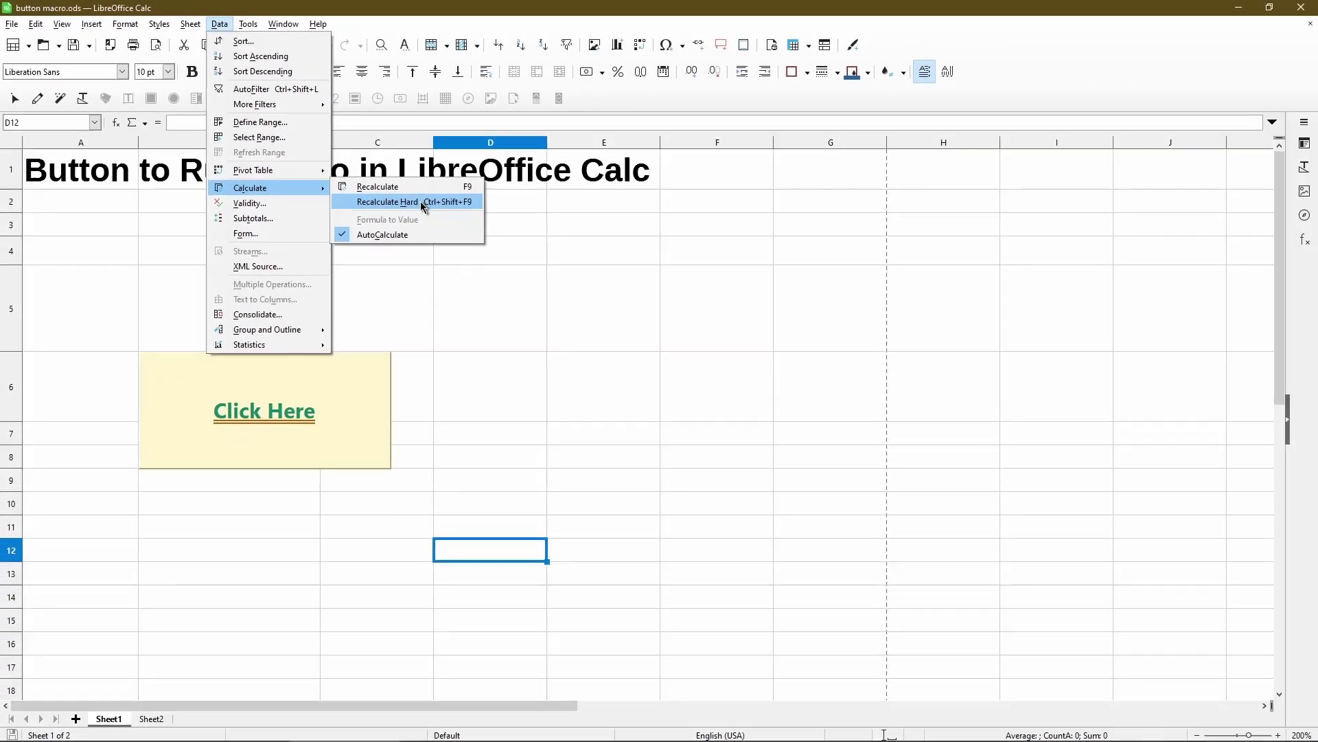
Step: Enter =RANDBETWEEN(1,70) in D11 and recalculate to test it
left_click(652, 343)
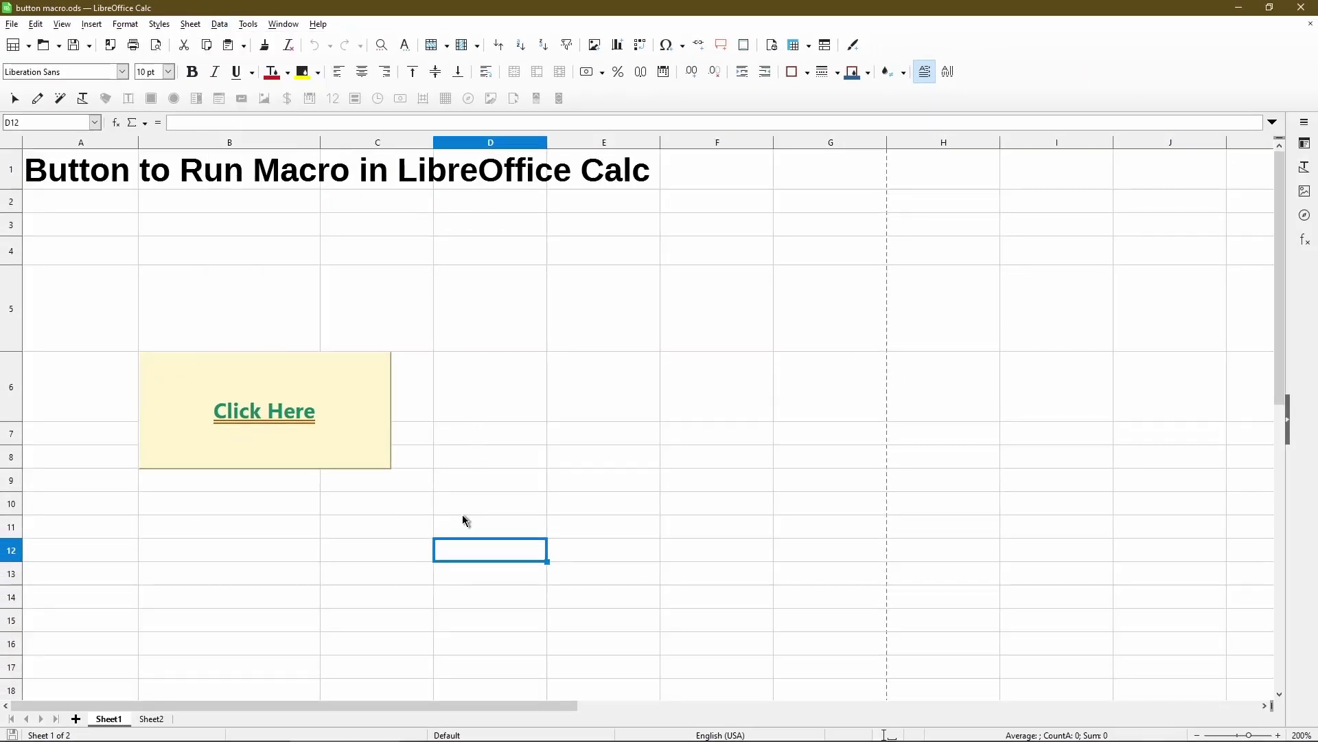
left_click(460, 524)
type("=randbetween(1,70")
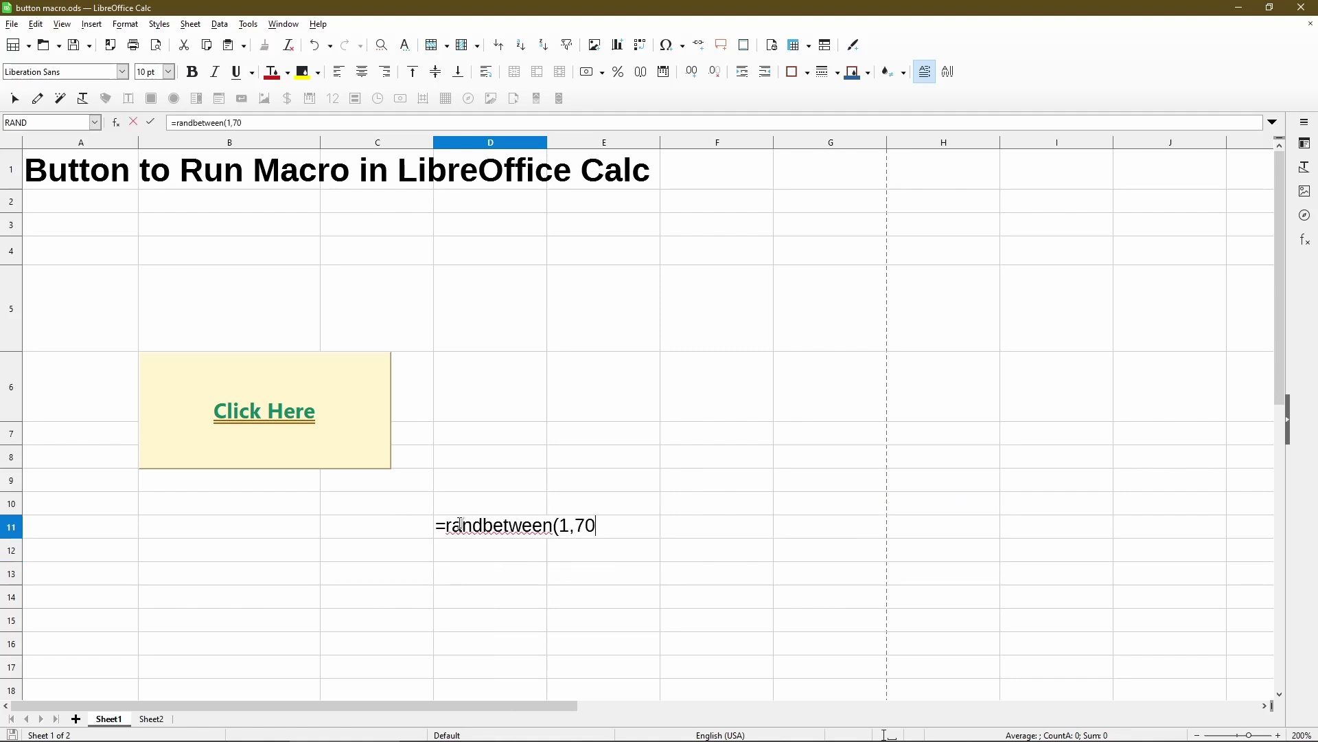
key("Return")
left_click(460, 525)
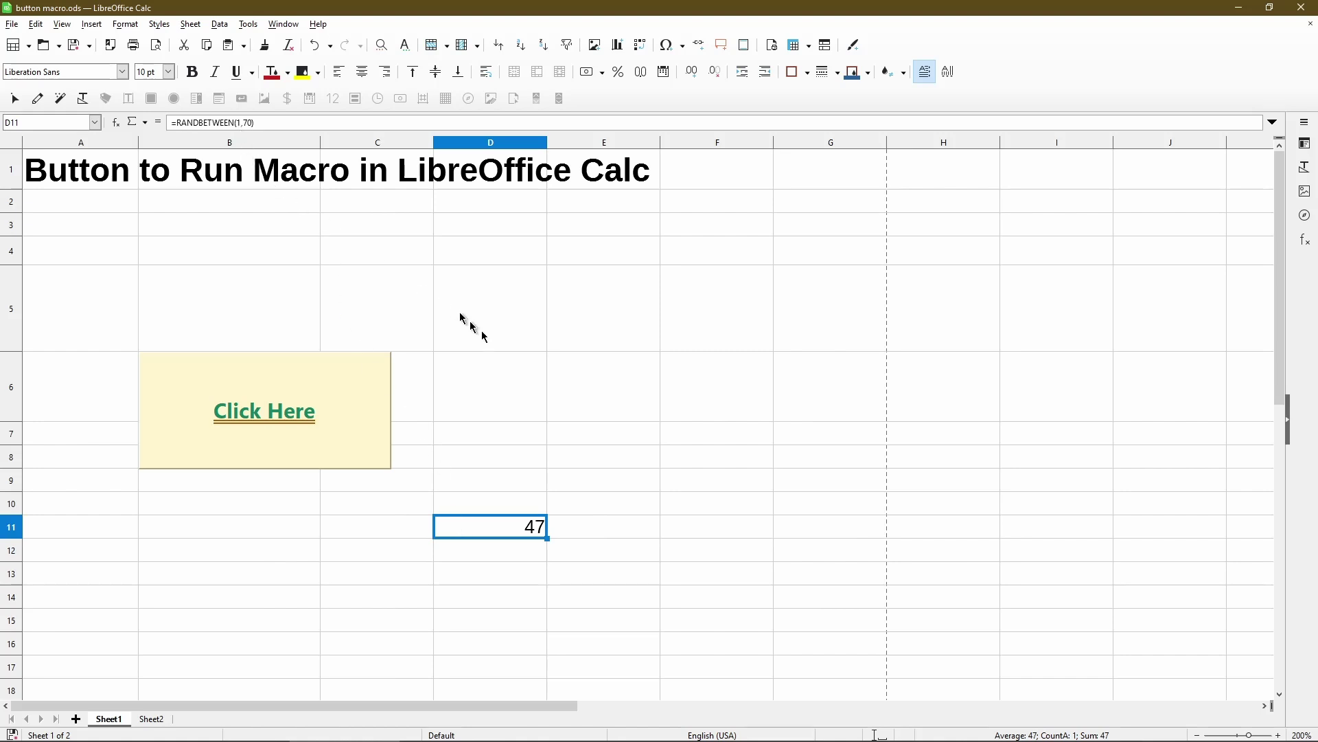
key("F9")
Step: Copy the D11 formula across E11:H11 and recalculate the sheet with F9
key("ctrl+c")
key("Right")
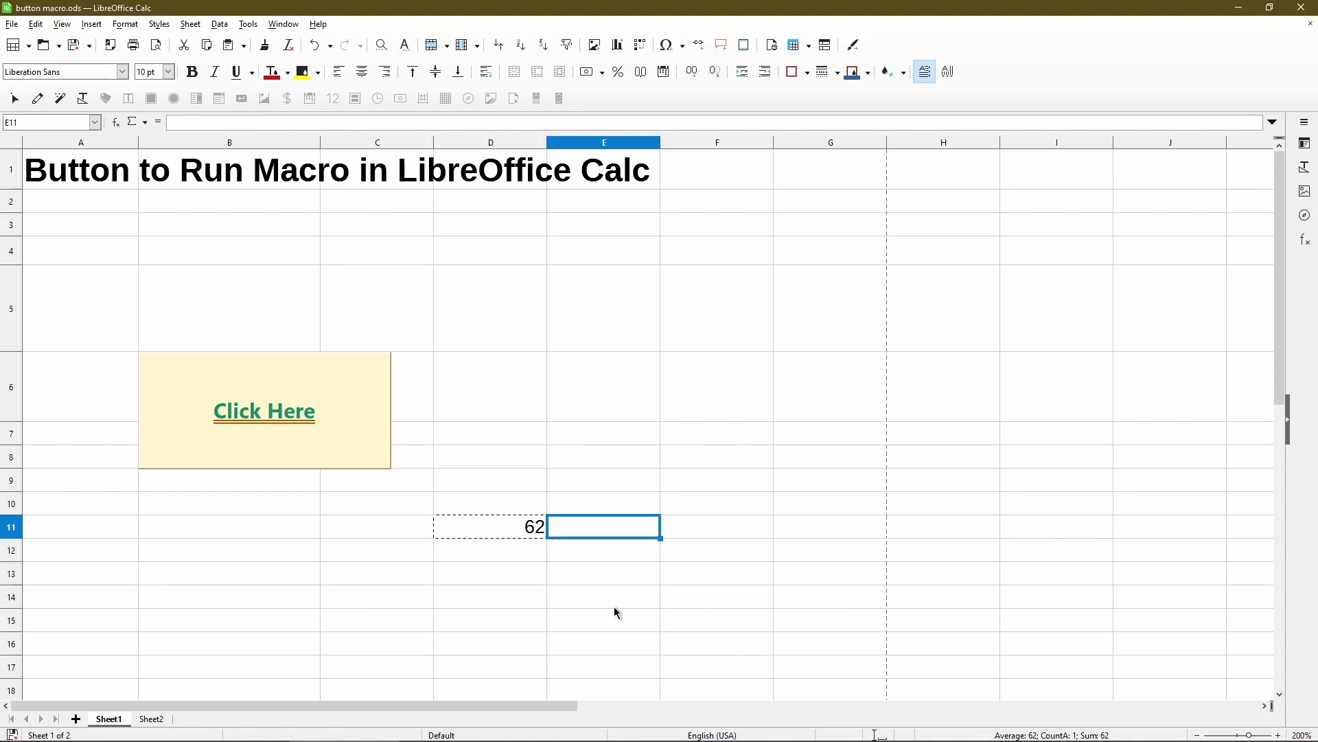
key("shift+Right")
key("shift+Right")
key("shift+Right")
key("ctrl+v")
key("Right")
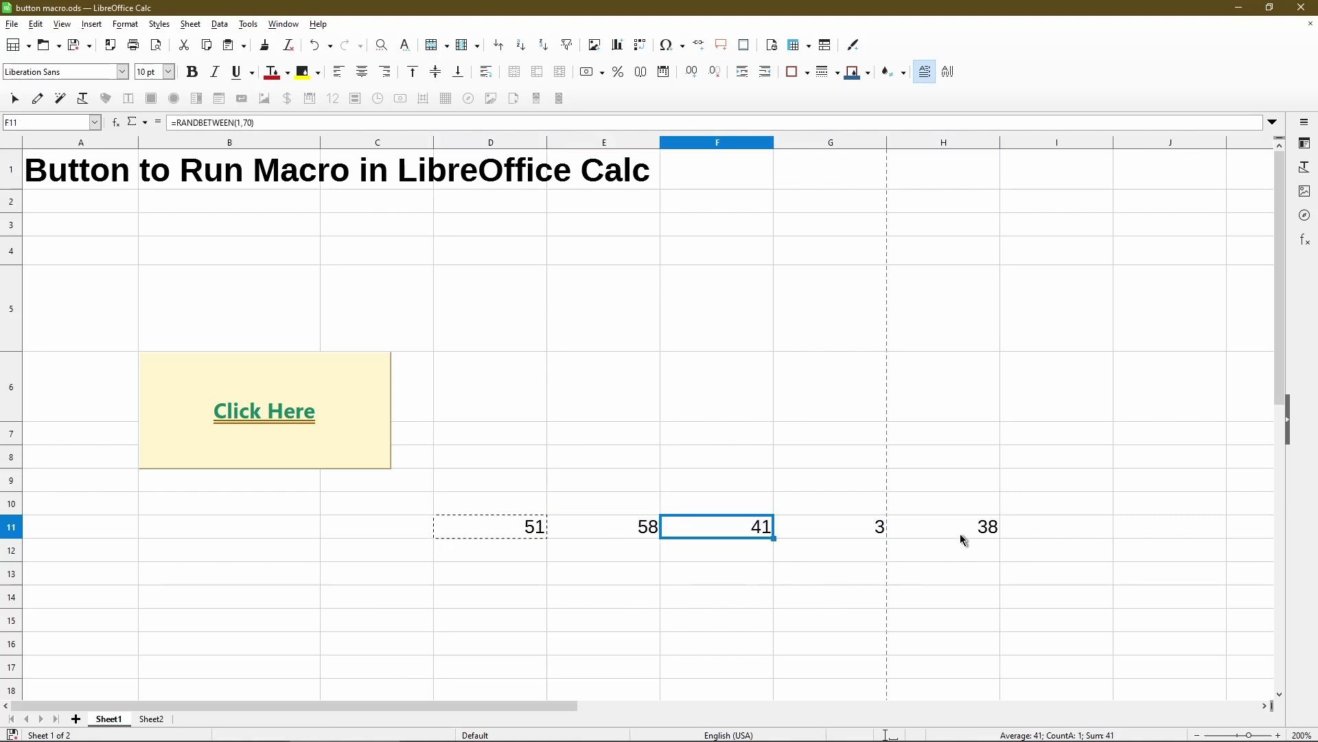
left_click(959, 557)
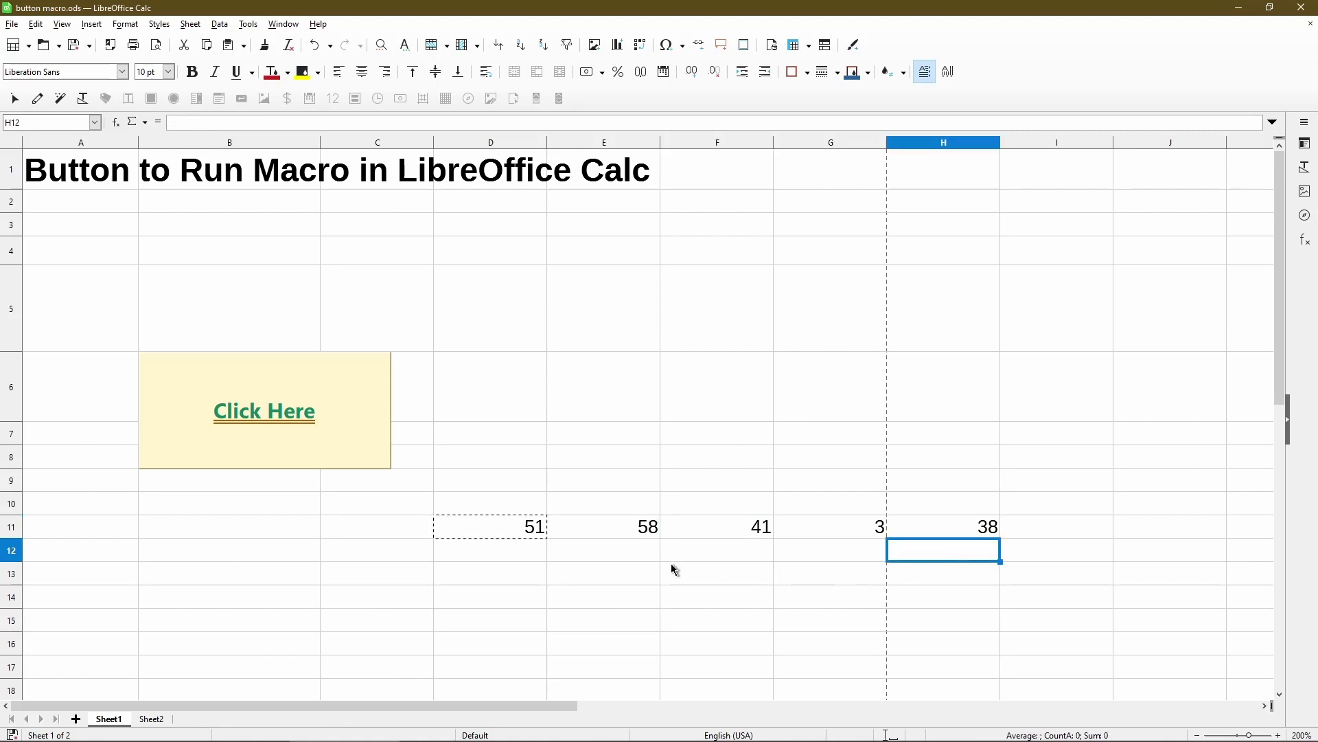
key("F9")
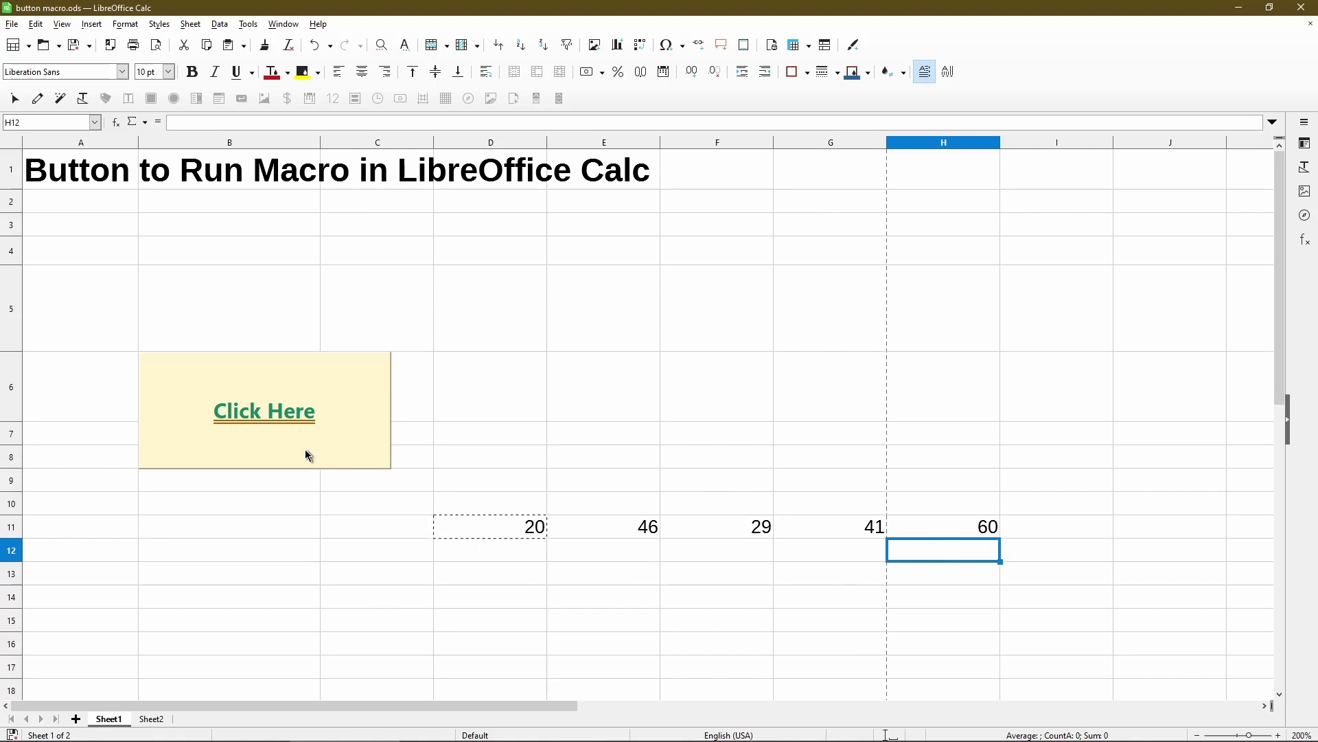
Step: In Design Mode, assign the RecalculateSheet macro to the Click Here button's Execute action
left_click(38, 100)
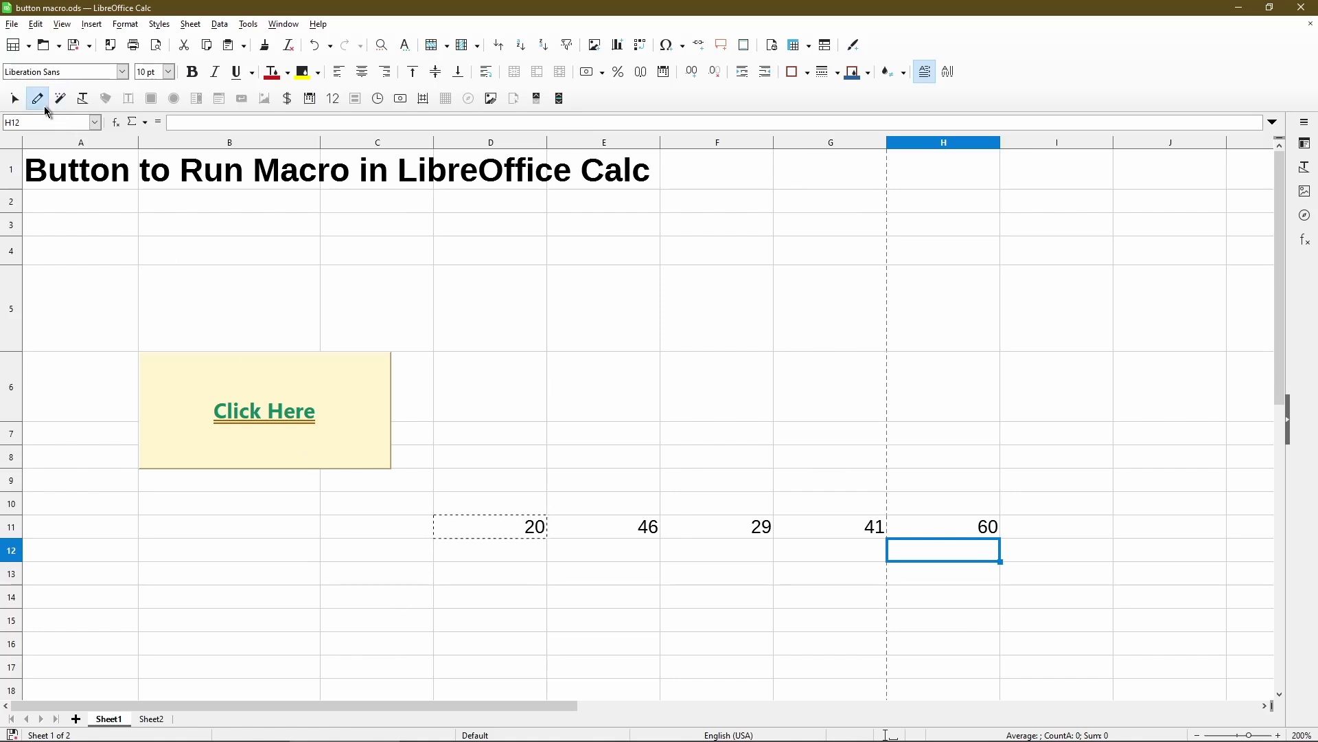
right_click(292, 388)
left_click(354, 475)
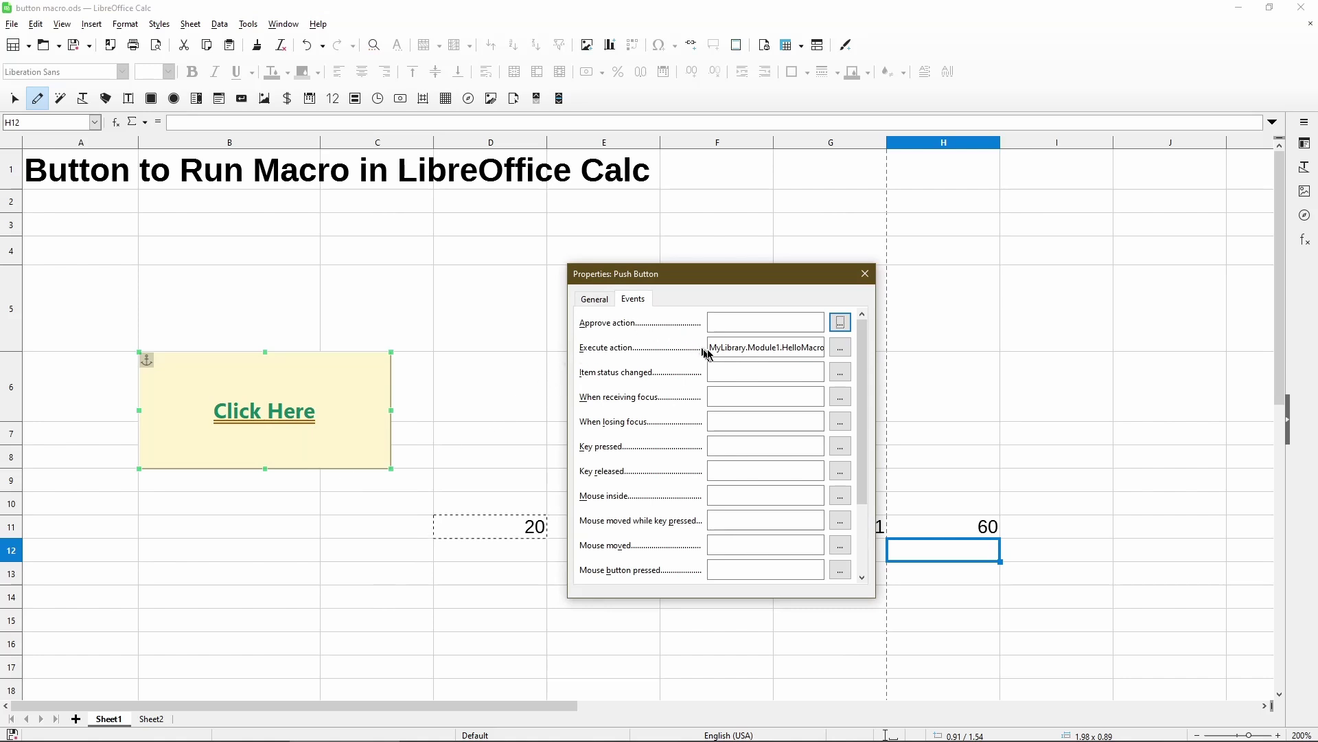
left_click(841, 348)
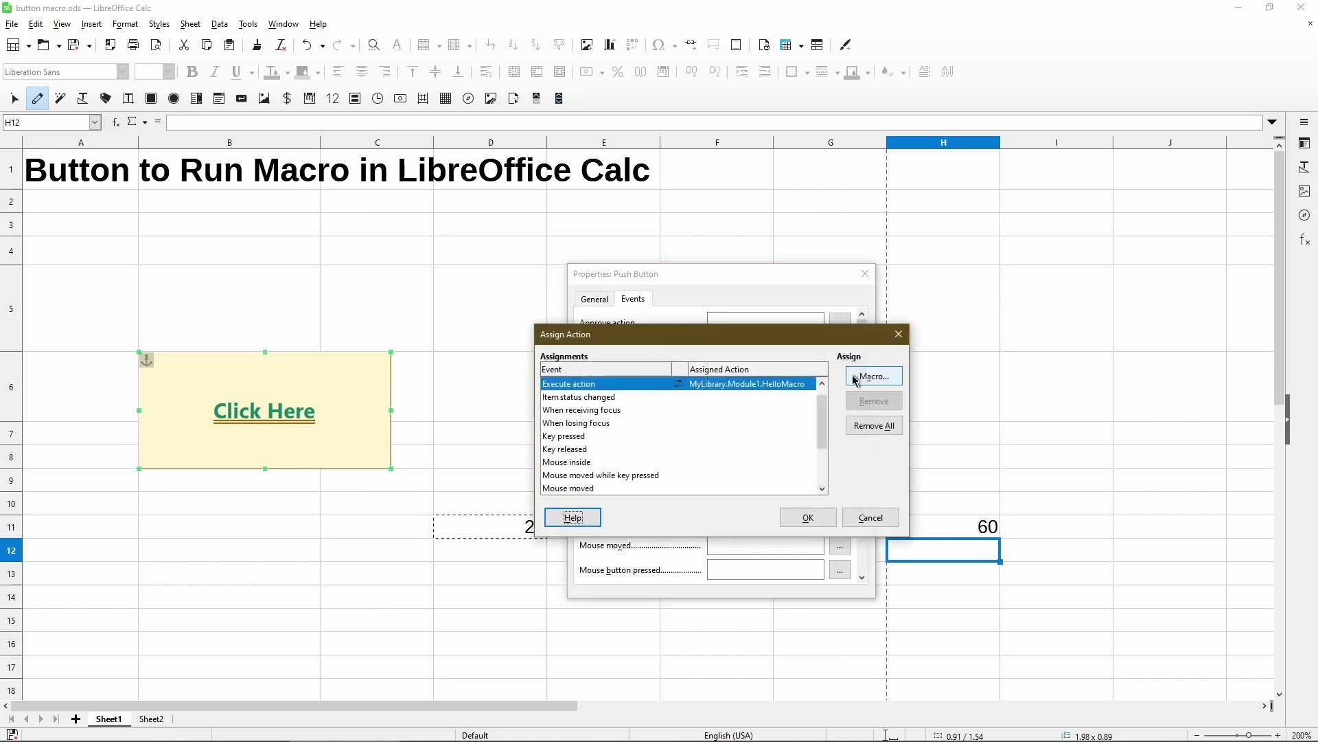
left_click(857, 380)
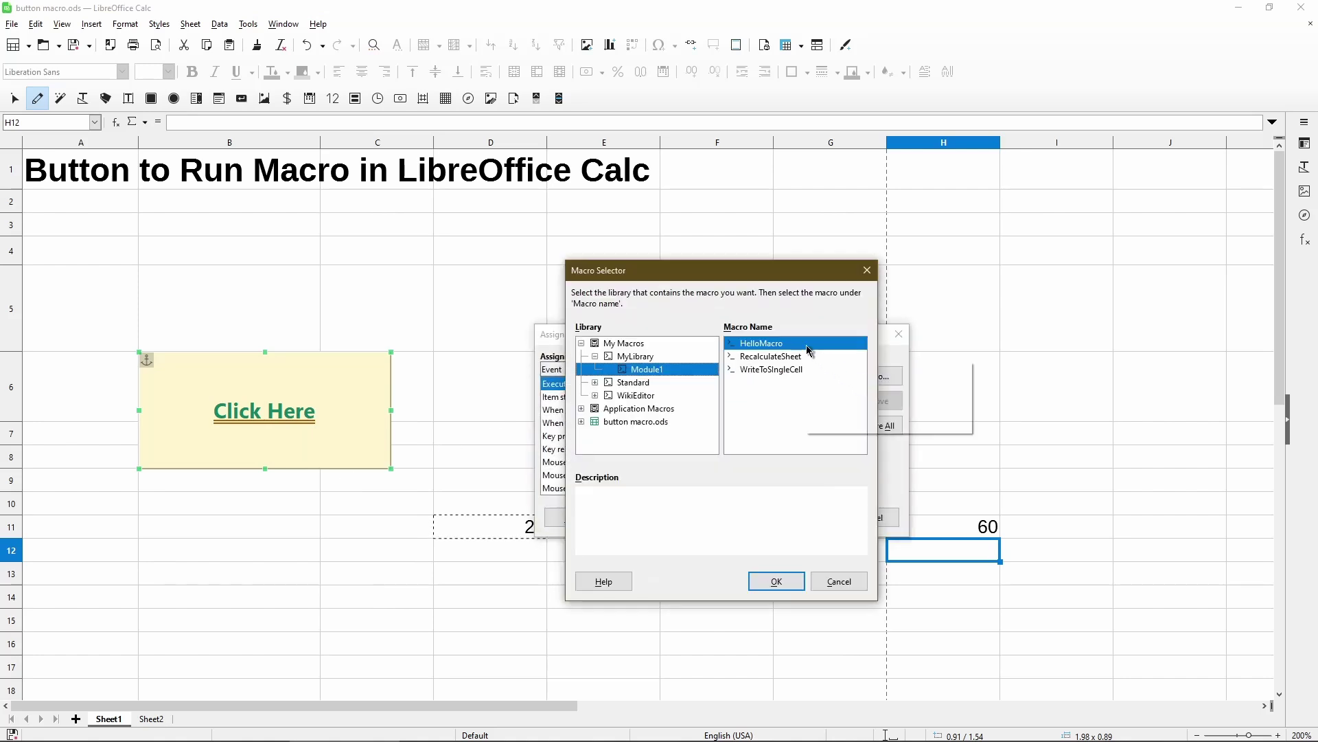
left_click(805, 358)
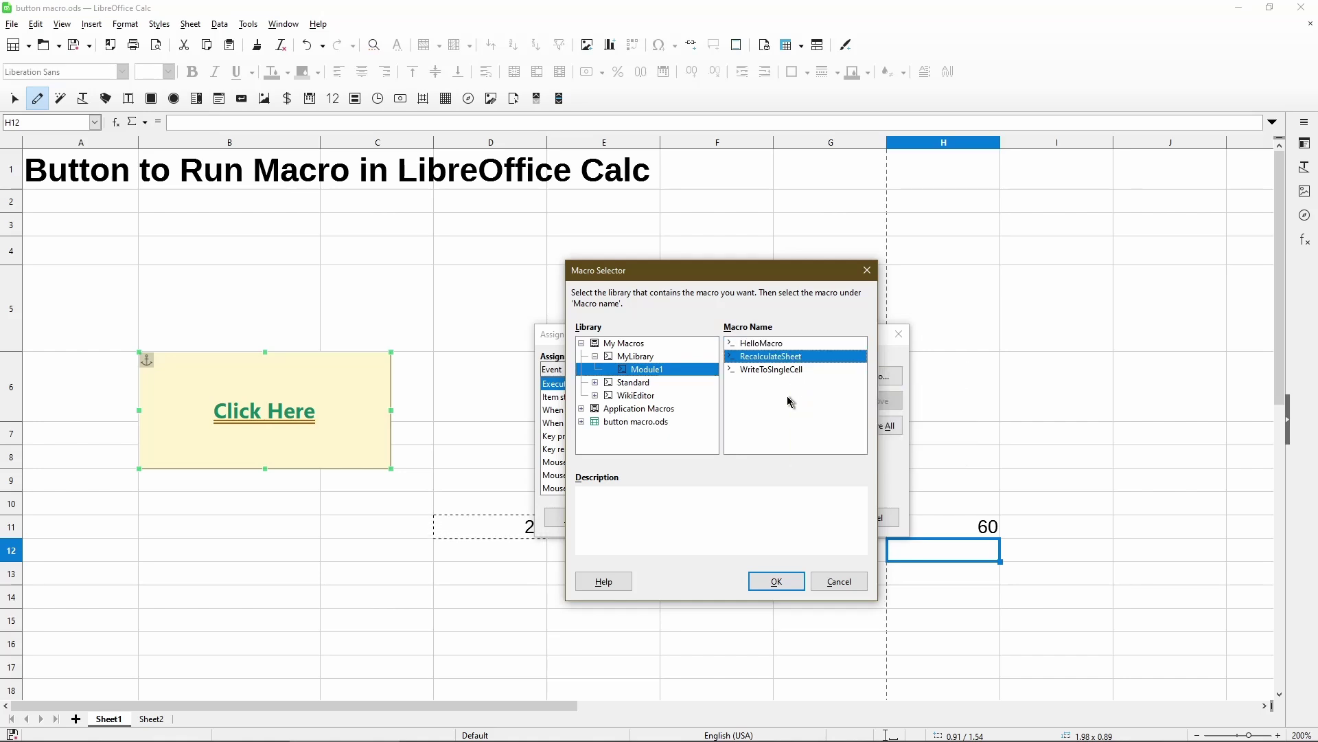
left_click(773, 581)
left_click(803, 519)
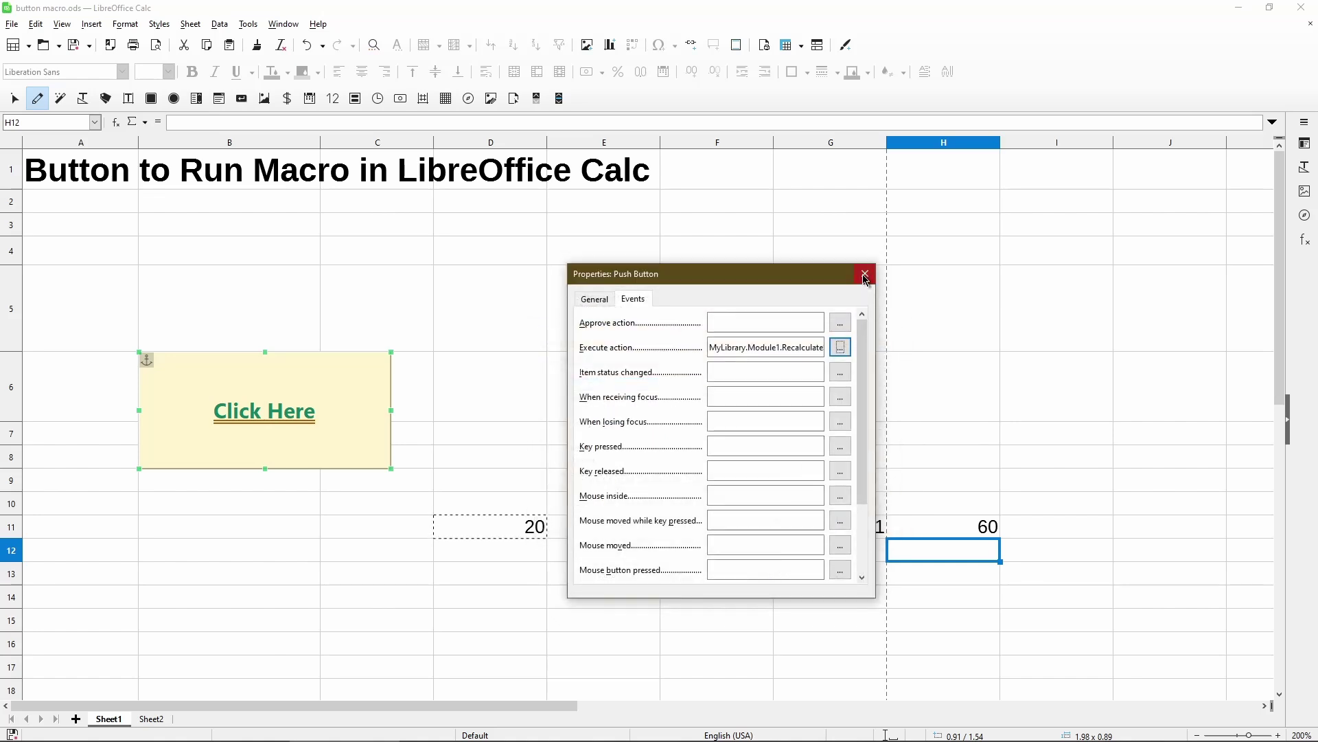
left_click(864, 278)
Step: Turn off Design Mode and press Click Here three times to refresh row 11
left_click(39, 103)
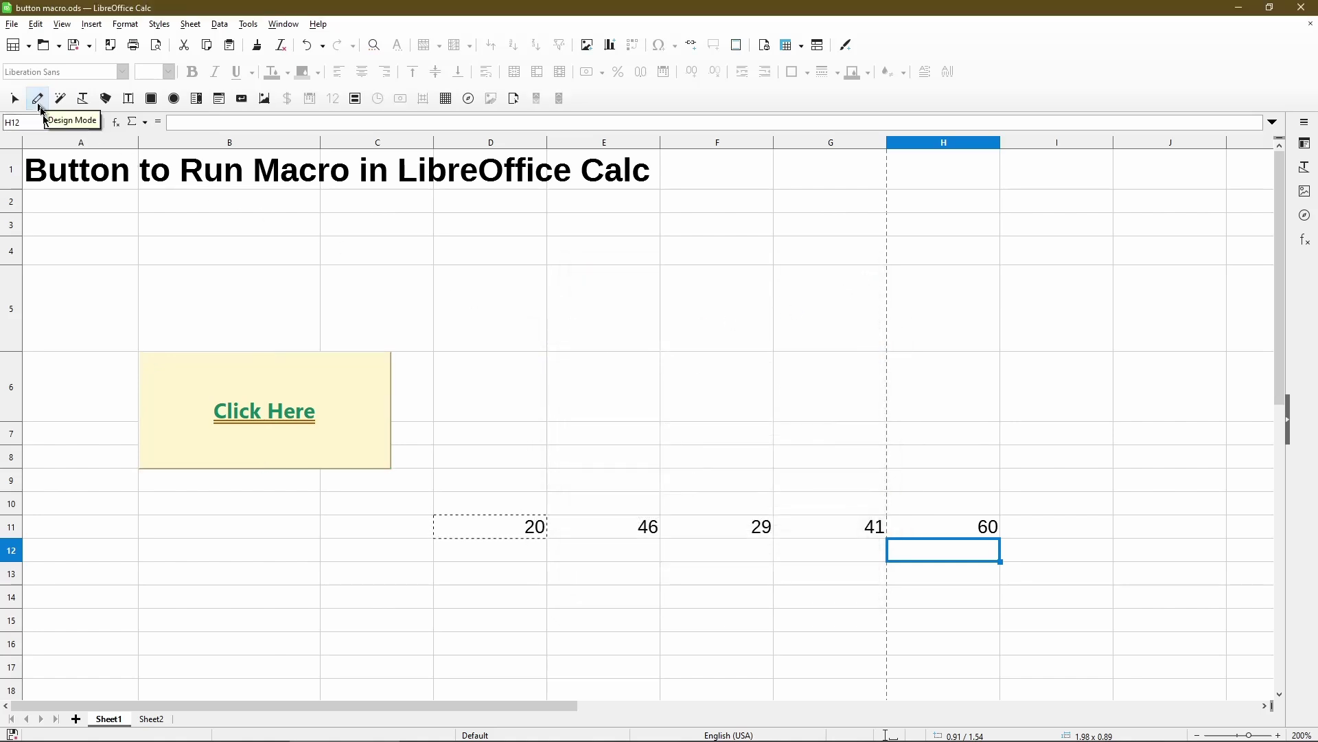
left_click(329, 382)
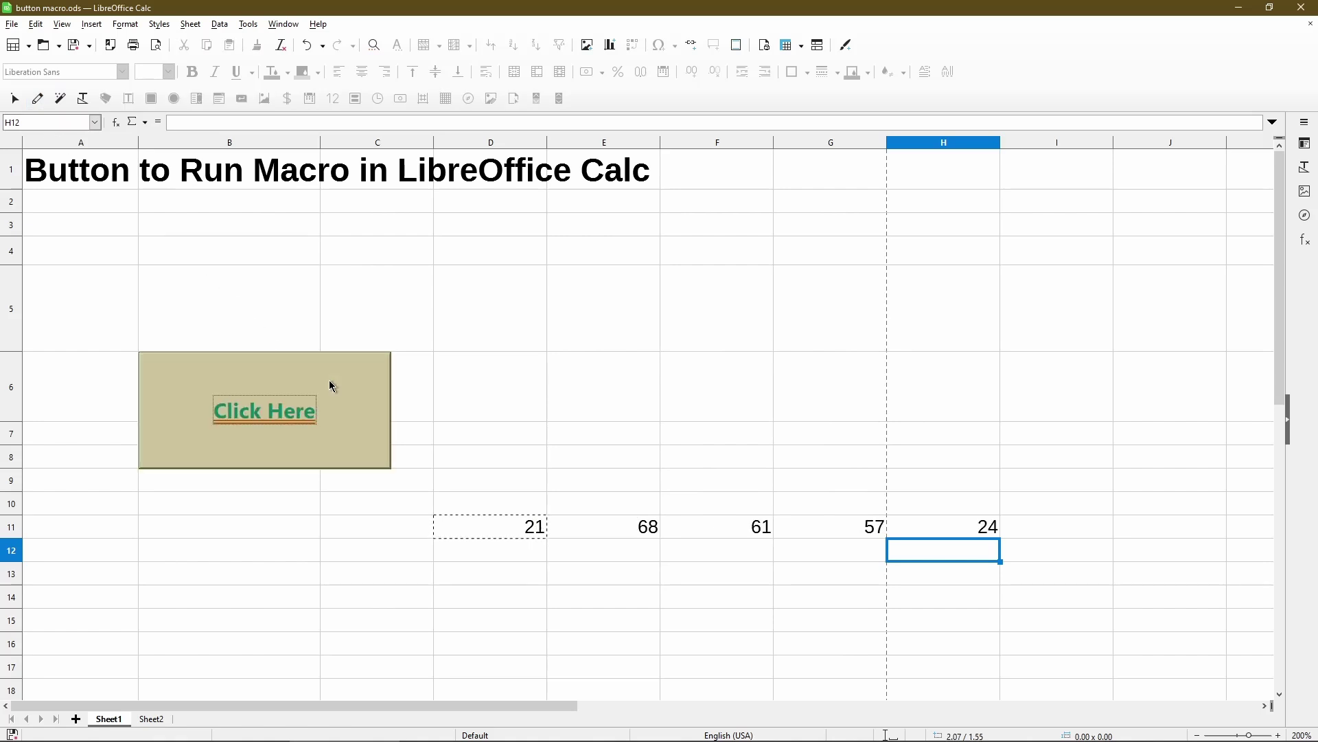
left_click(330, 382)
left_click(329, 382)
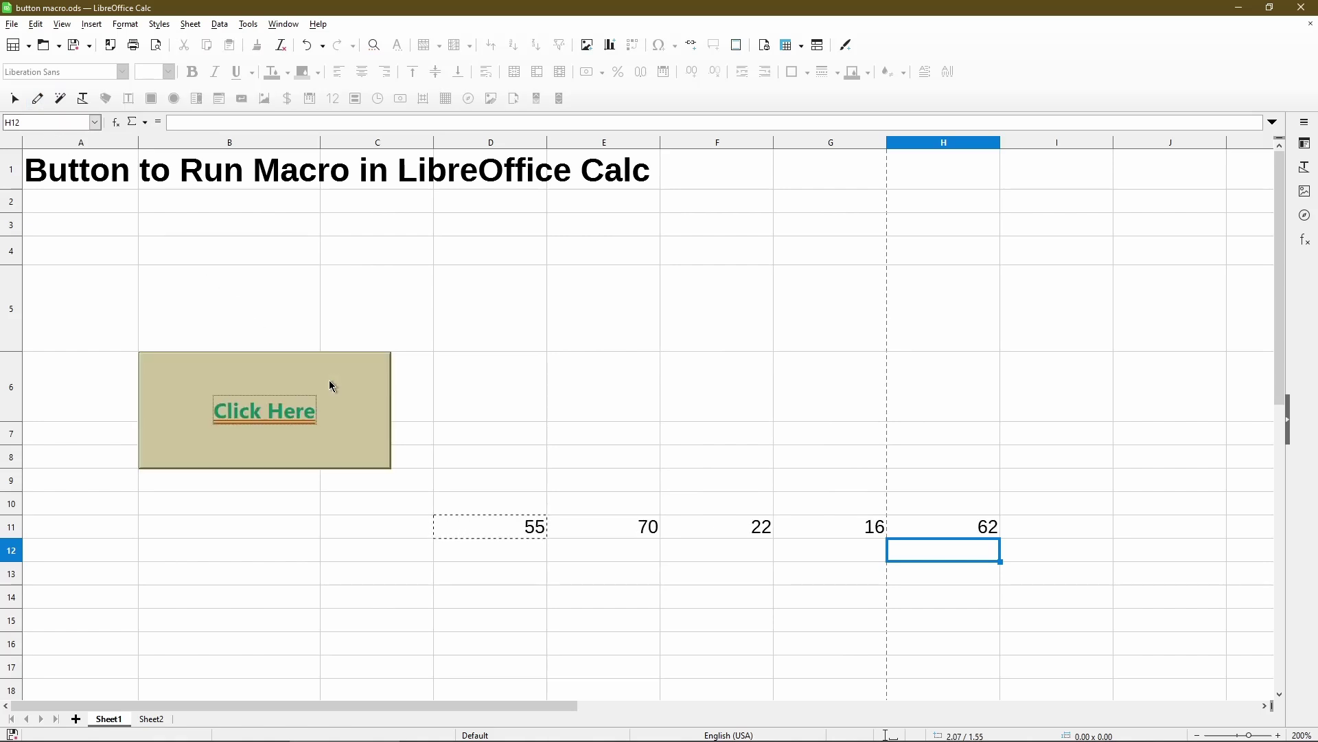
Step: Open the RecalculateSheet macro from Module1 in the Basic IDE
left_click(248, 24)
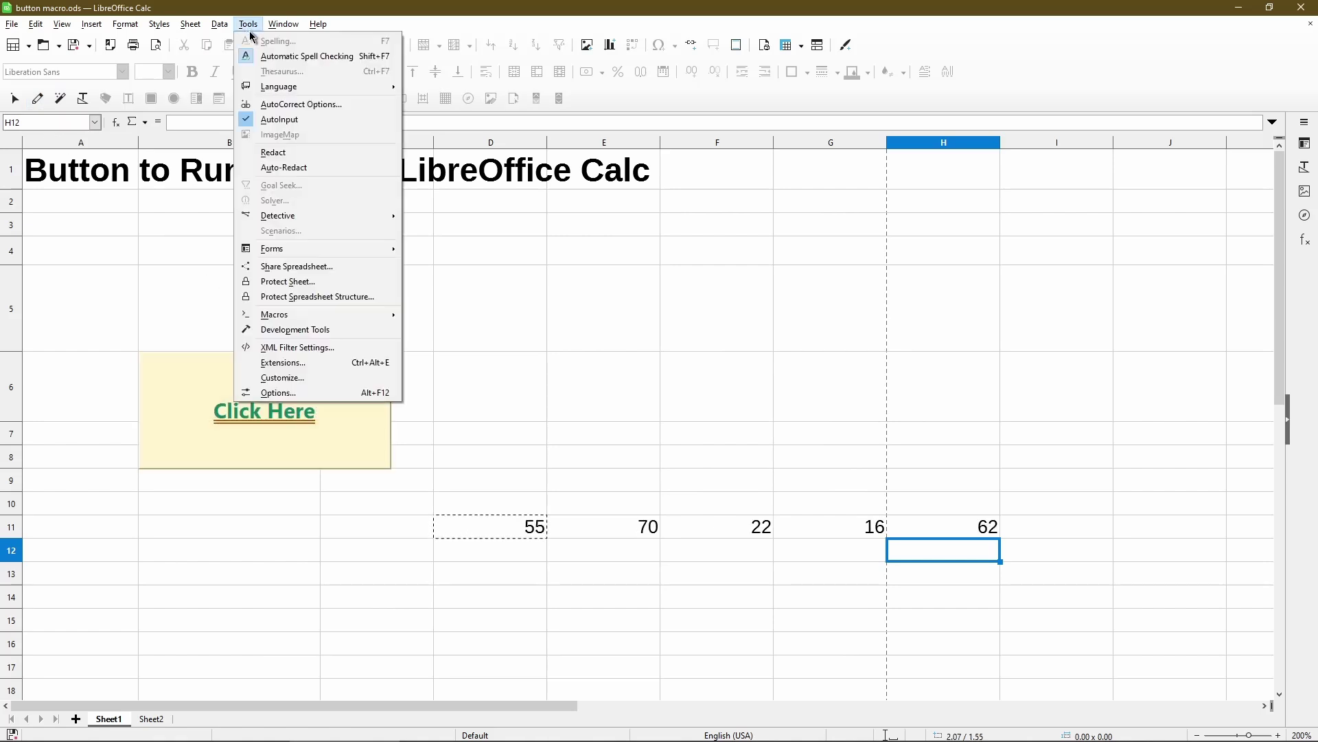
mouse_move(365, 316)
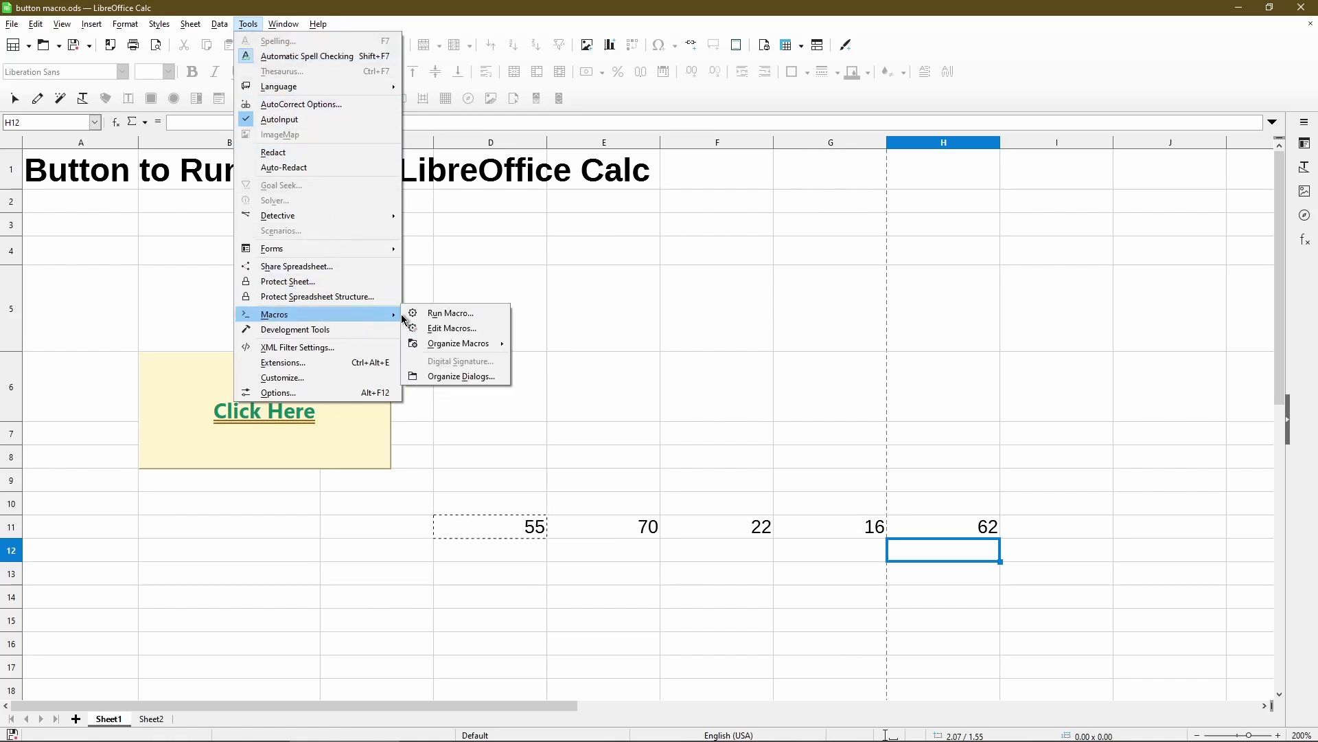
mouse_move(489, 344)
left_click(536, 343)
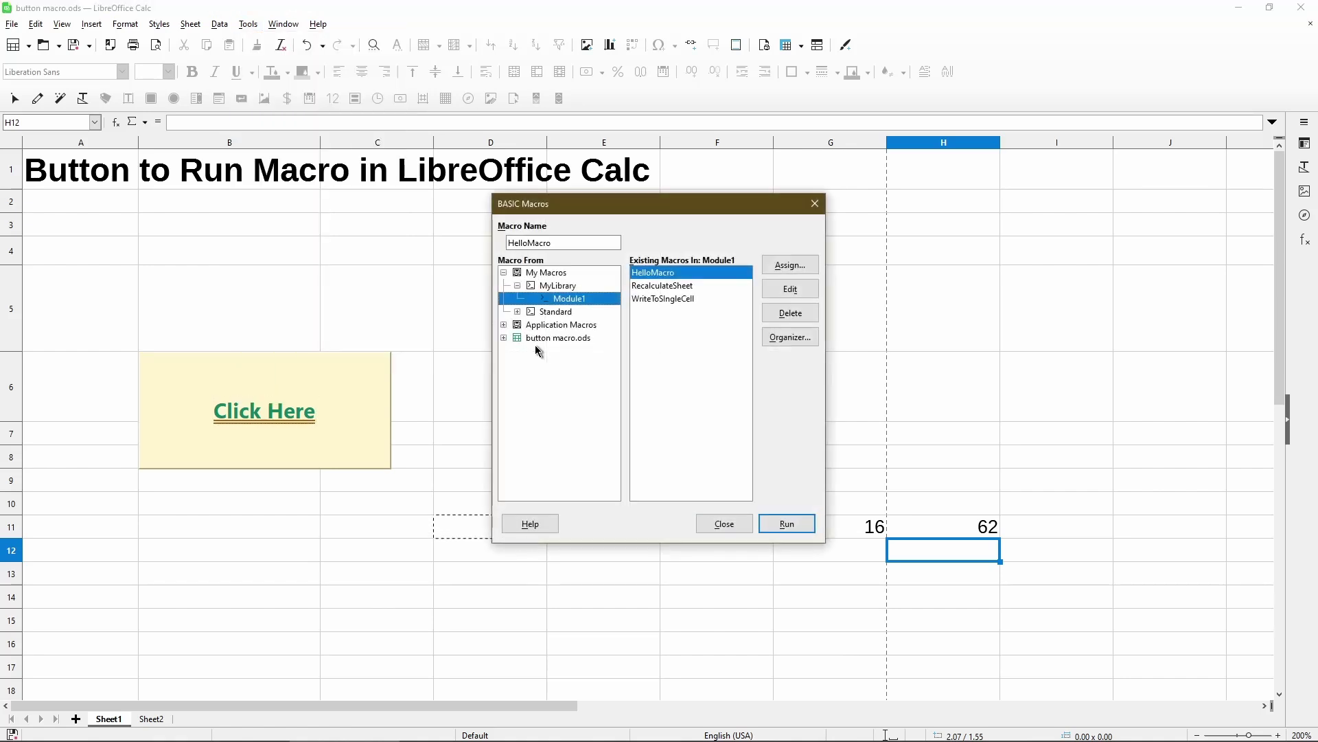
left_click(683, 286)
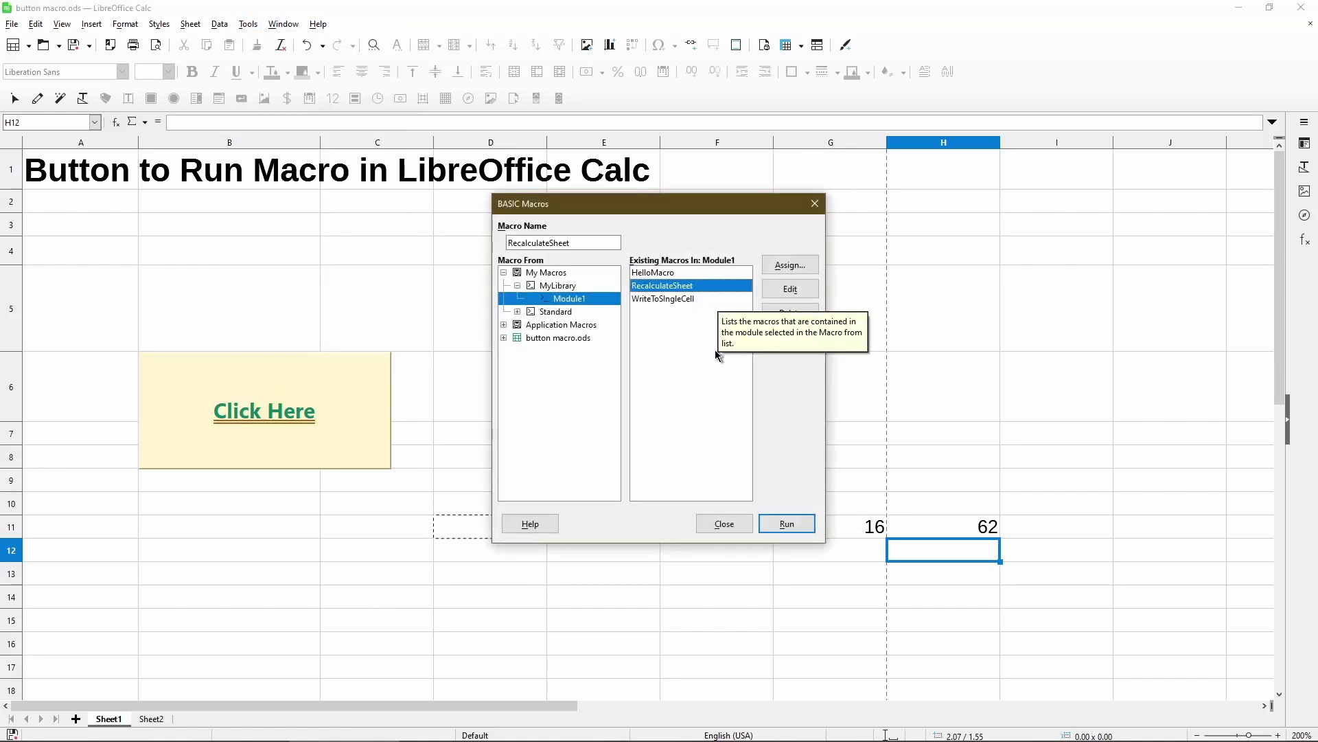
left_click(776, 291)
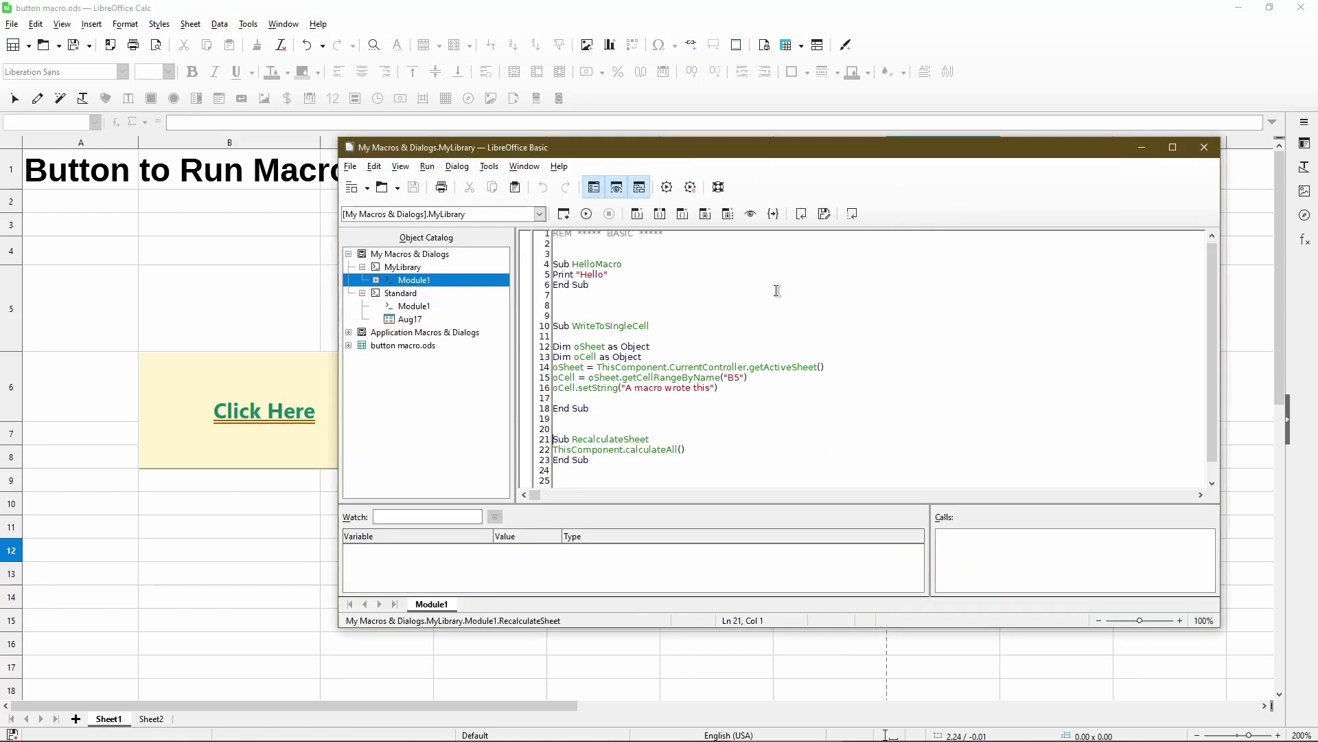
double_click(387, 283)
left_click(422, 307)
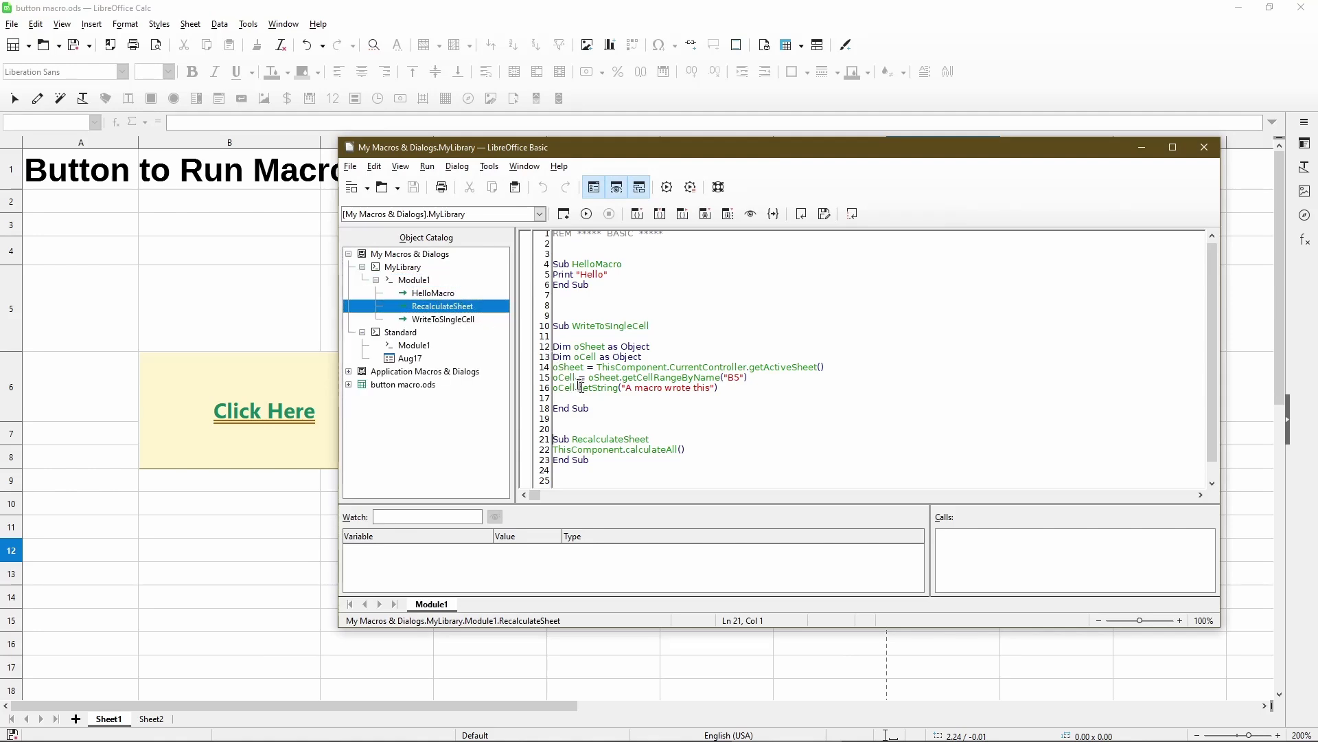
Step: Insert blank lines around calculateAll(), save the module, and close the IDE
left_click(704, 449)
key("Up")
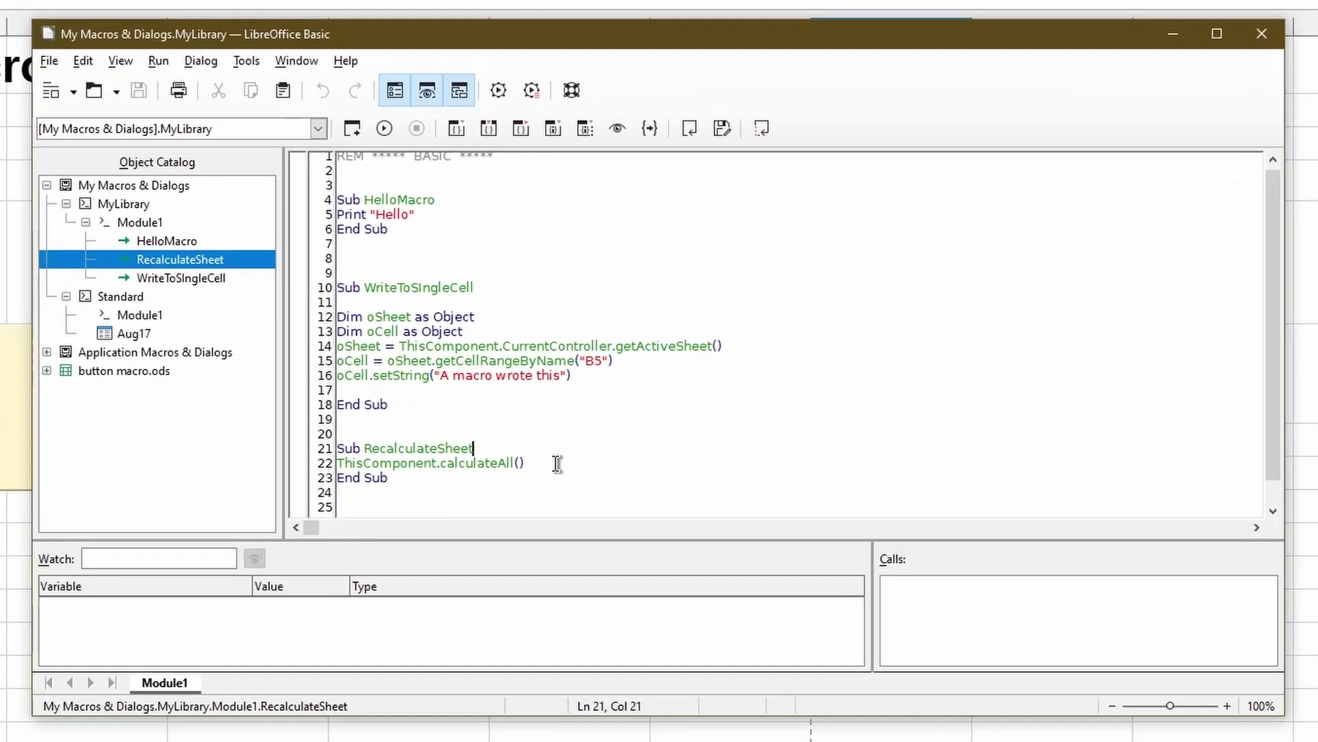
key("Return")
key("Down")
key("End")
key("Return")
scroll(556, 463, "down", 1)
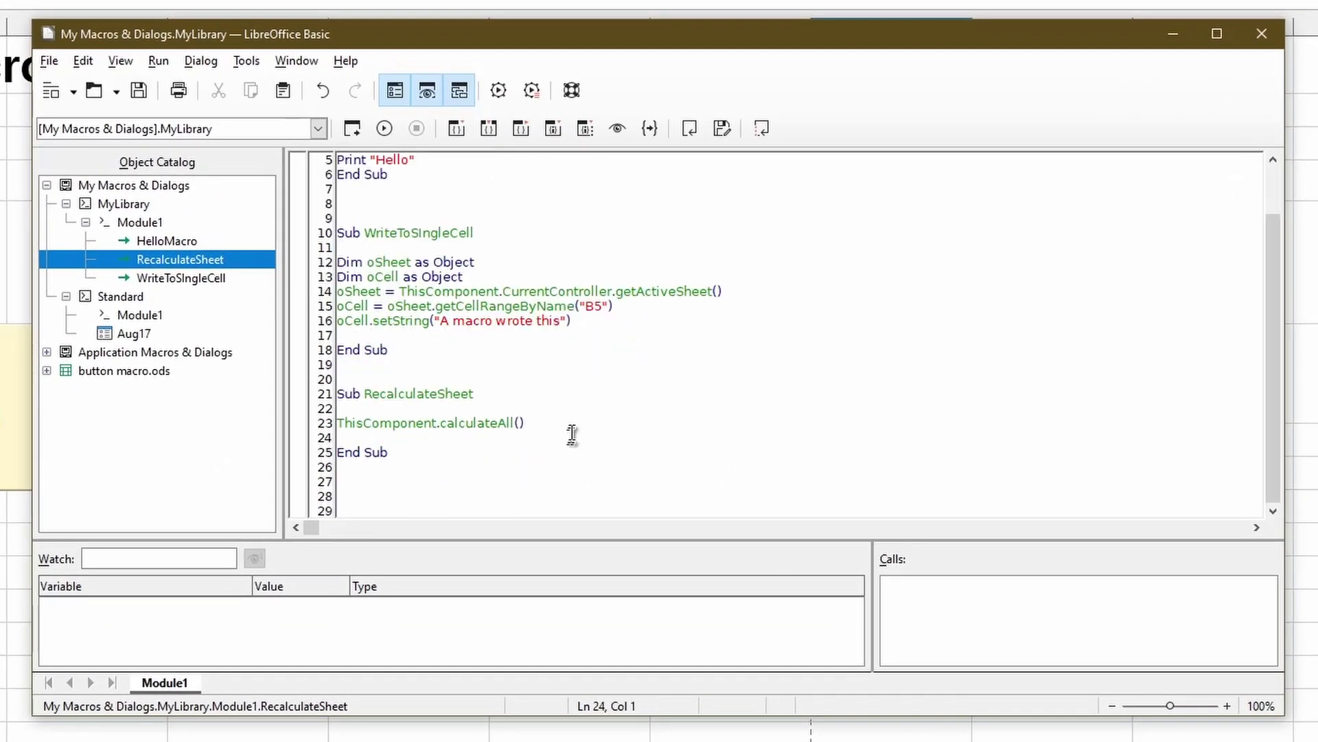
left_click(573, 427)
left_click(136, 93)
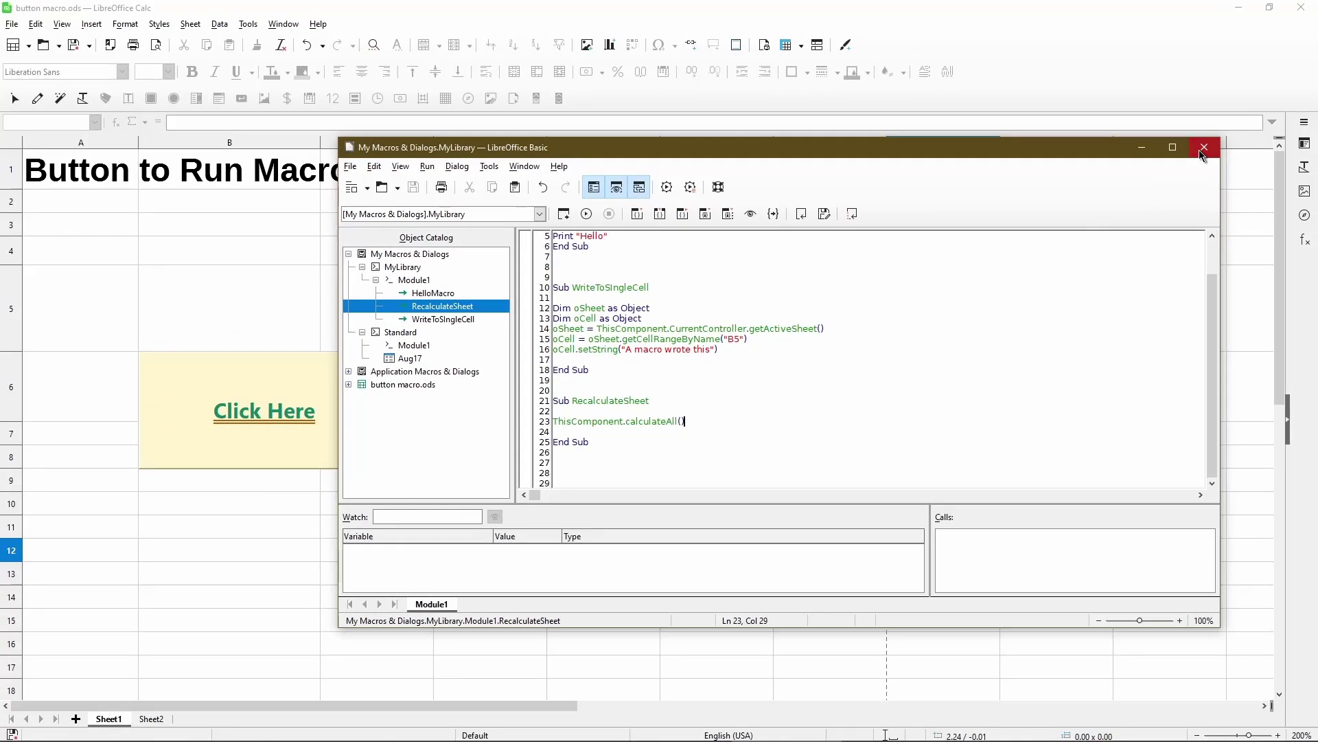
left_click(1203, 148)
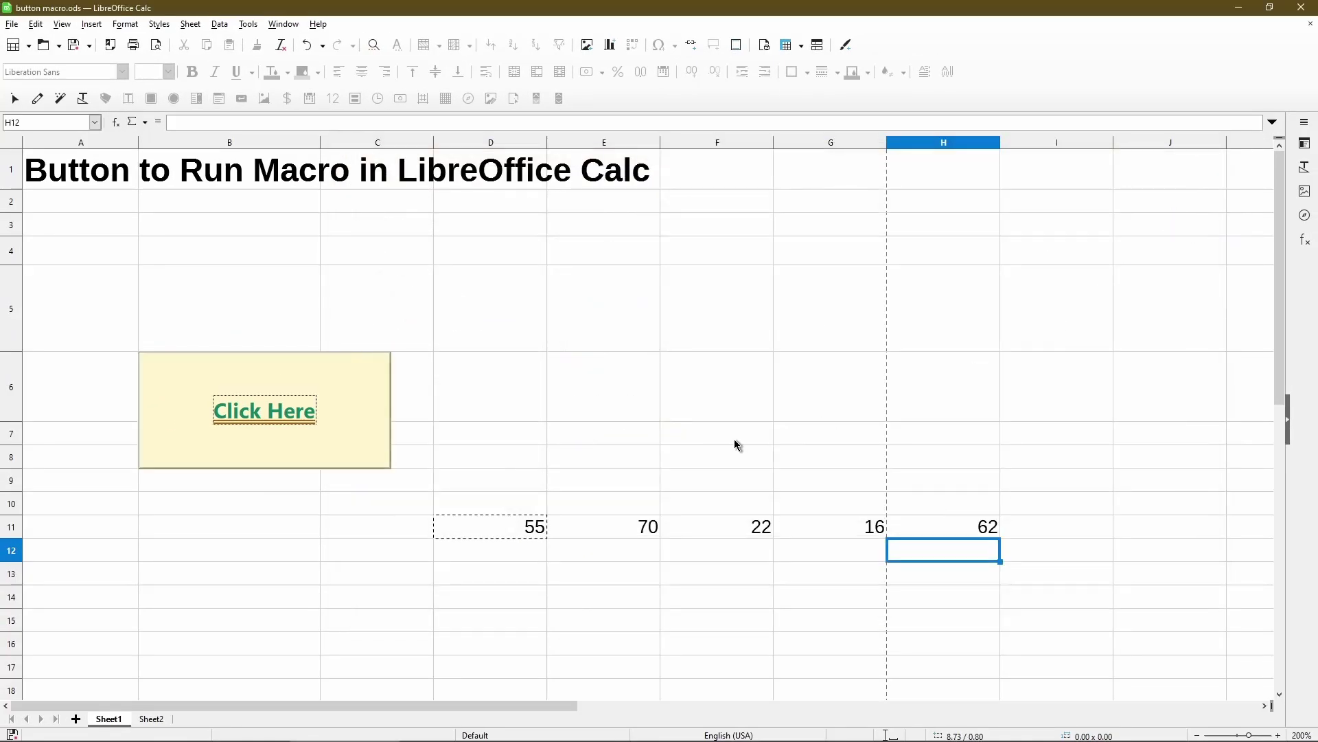